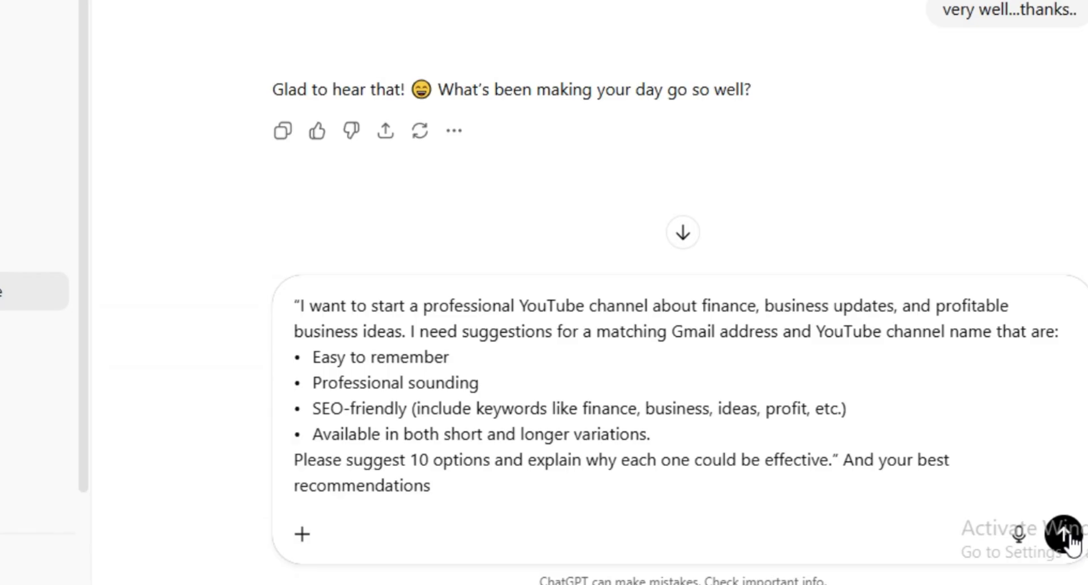
- Send the name request and read ChatGPT's ten names down to My Best Recommendations
{"action": "left_click", "coordinate": [960, 529]}
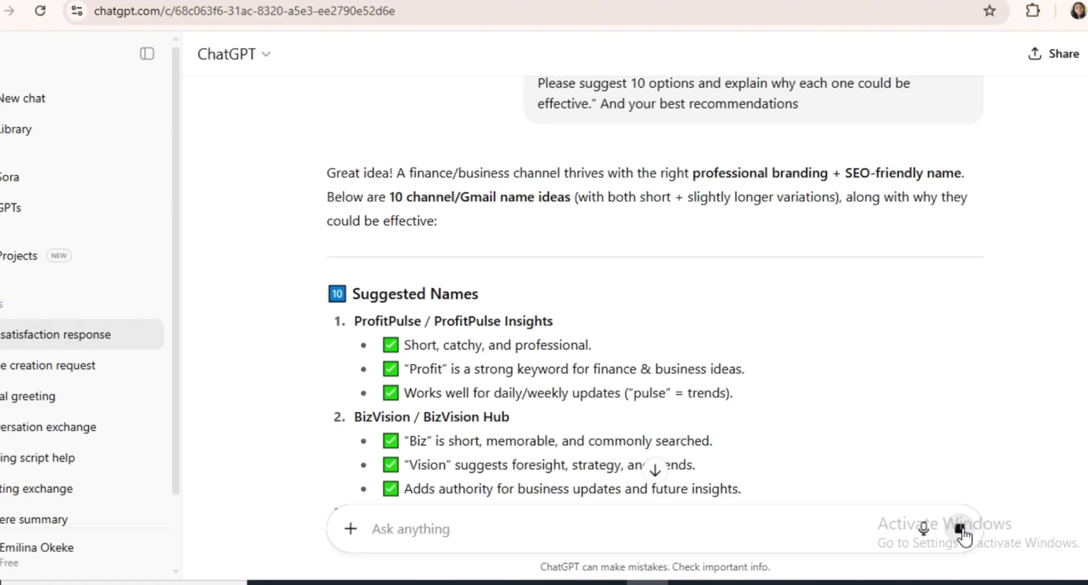
{"action": "scroll", "coordinate": [863, 318], "scroll_direction": "down", "scroll_amount": 4}
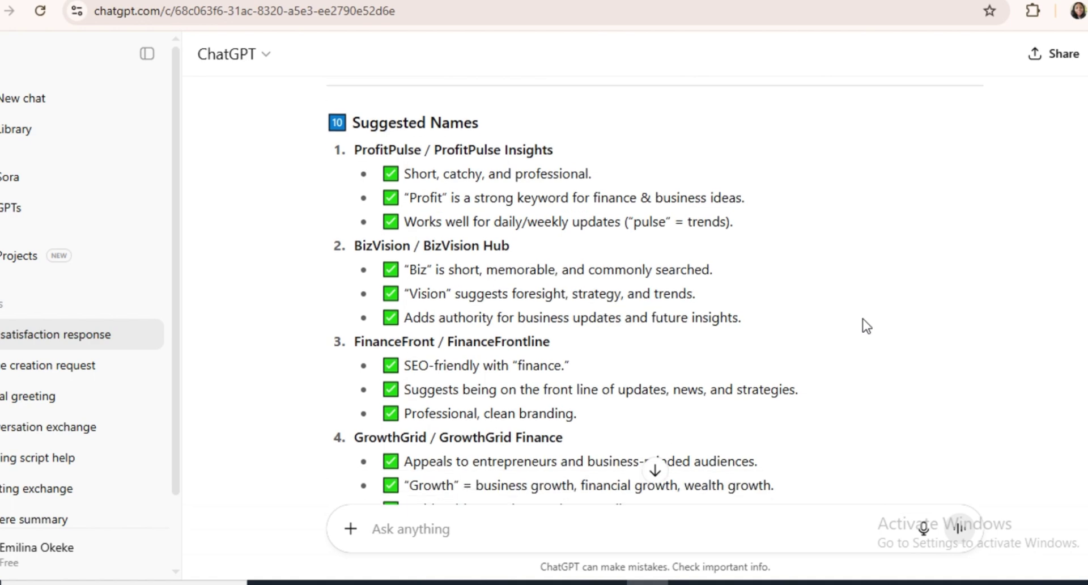
{"action": "scroll", "coordinate": [862, 318], "scroll_direction": "down", "scroll_amount": 9}
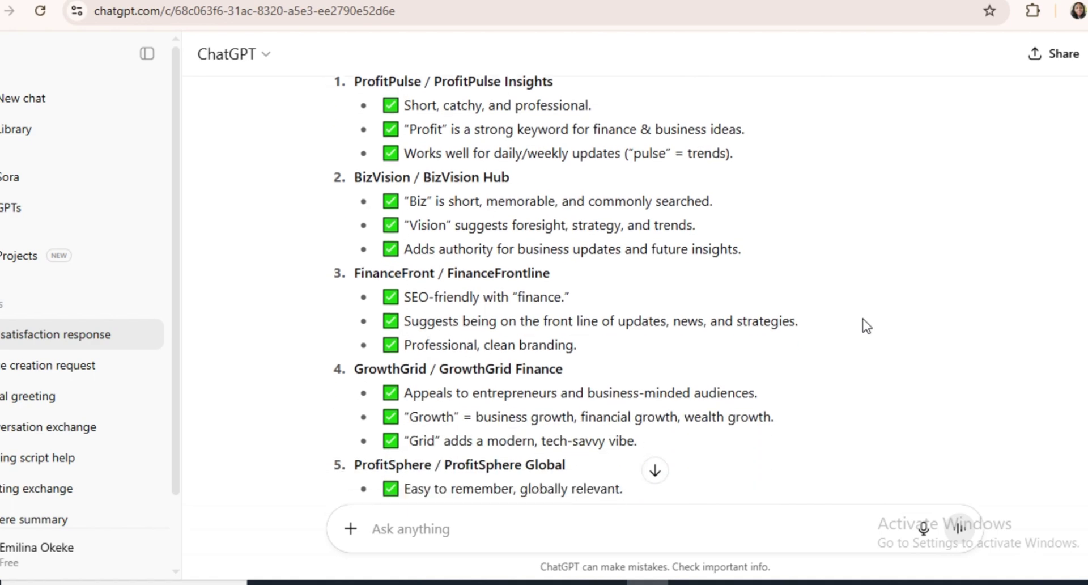
{"action": "scroll", "coordinate": [862, 319], "scroll_direction": "down", "scroll_amount": 2}
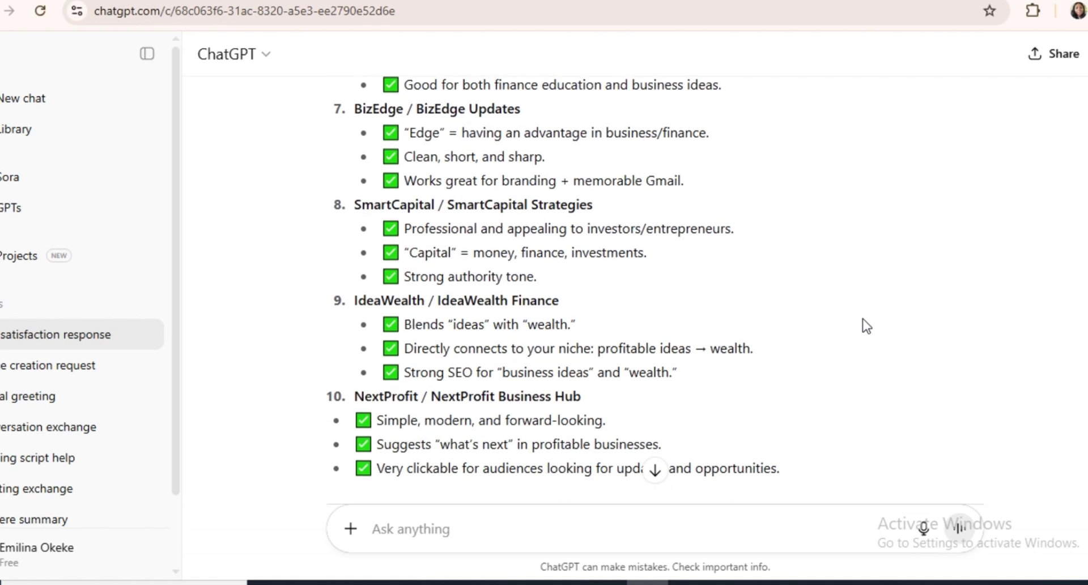
{"action": "scroll", "coordinate": [863, 318], "scroll_direction": "down", "scroll_amount": 2}
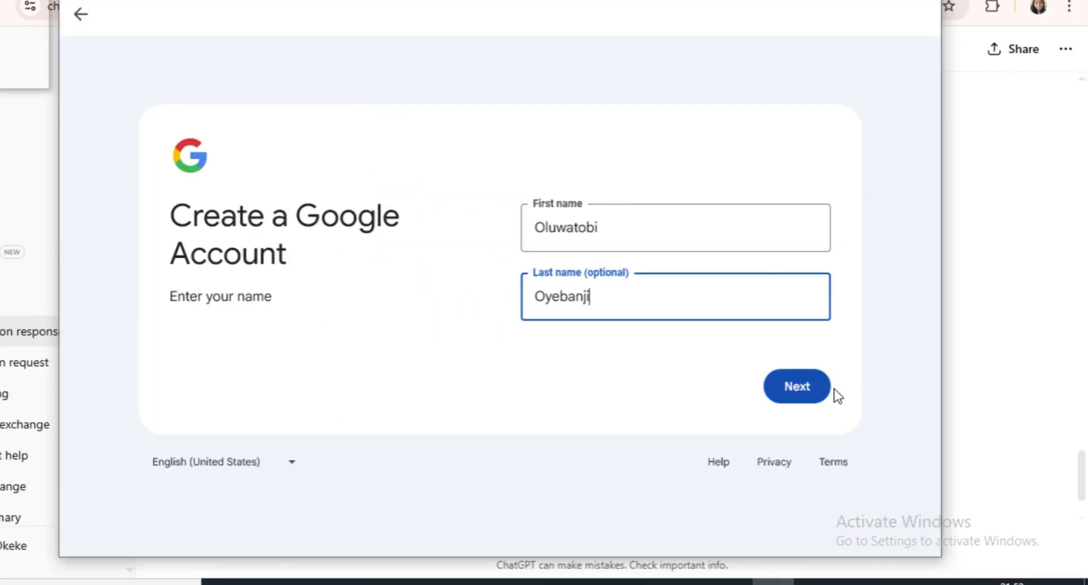
{"action": "left_click", "coordinate": [799, 388]}
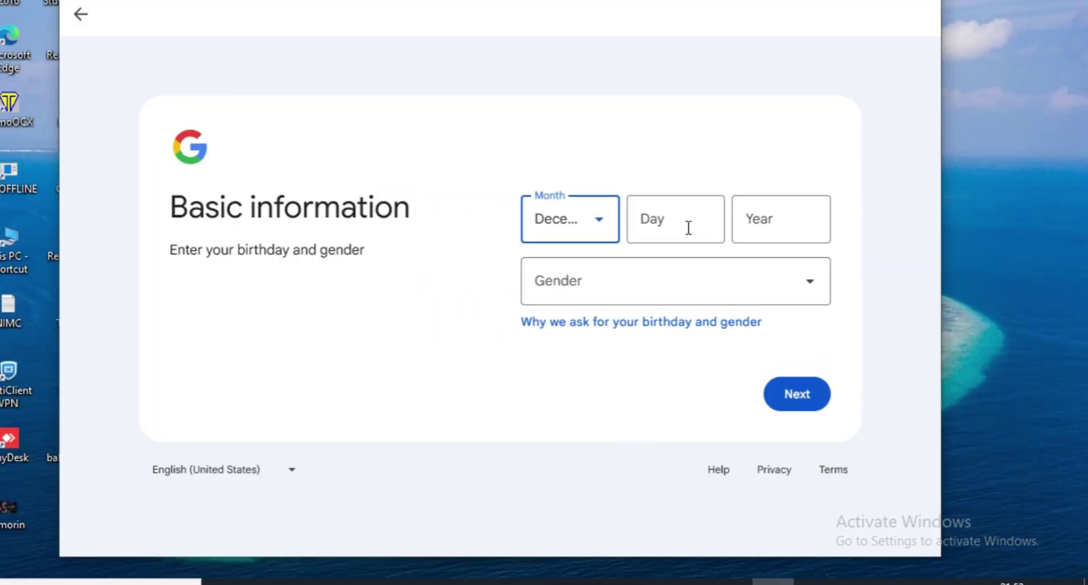
- Enter the birthday and gender details on the Basic information page and continue
{"action": "left_click", "coordinate": [688, 228]}
{"action": "left_click", "coordinate": [579, 381]}
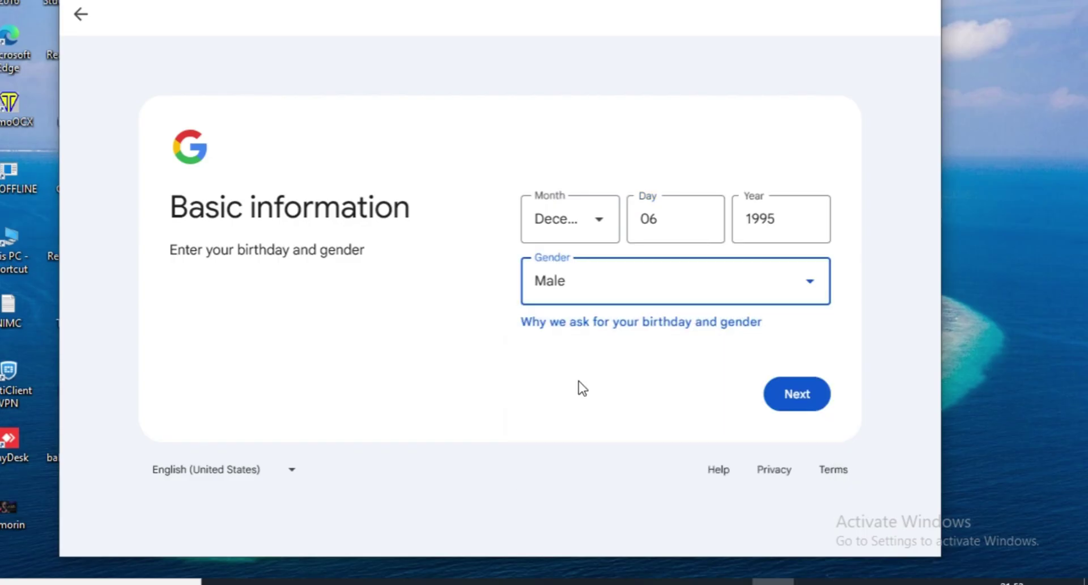
{"action": "left_click", "coordinate": [812, 397]}
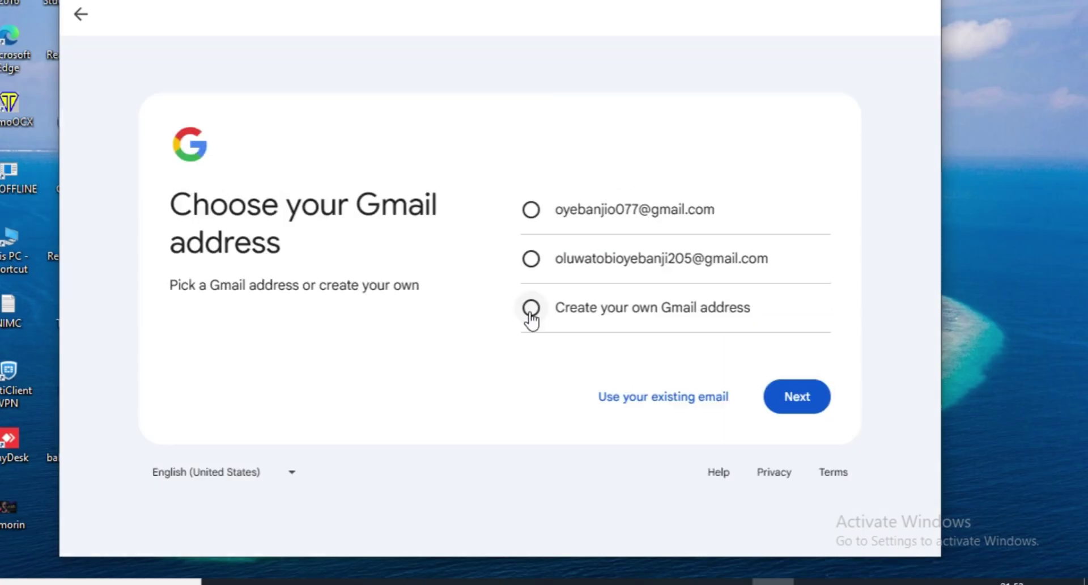
{"action": "left_click", "coordinate": [532, 317]}
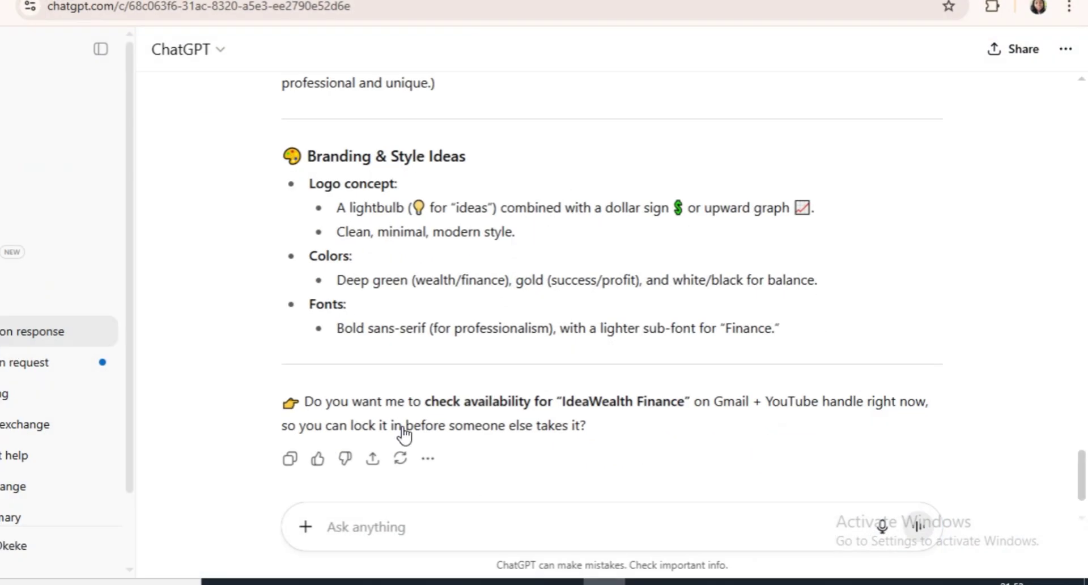
{"action": "scroll", "coordinate": [608, 440], "scroll_direction": "up", "scroll_amount": 10}
{"action": "left_click_drag", "start_coordinate": [386, 126], "coordinate": [506, 132]}
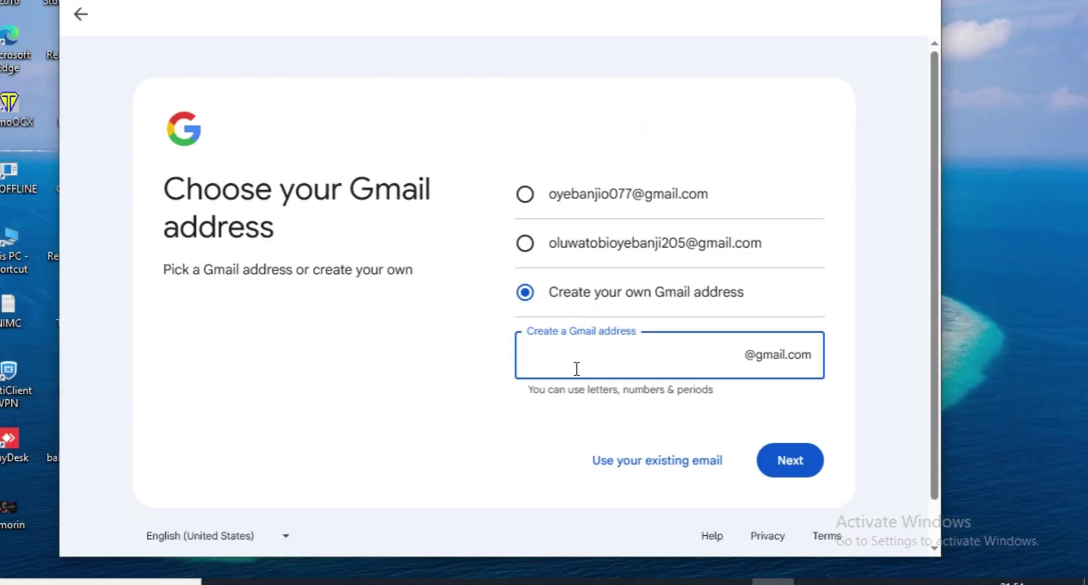
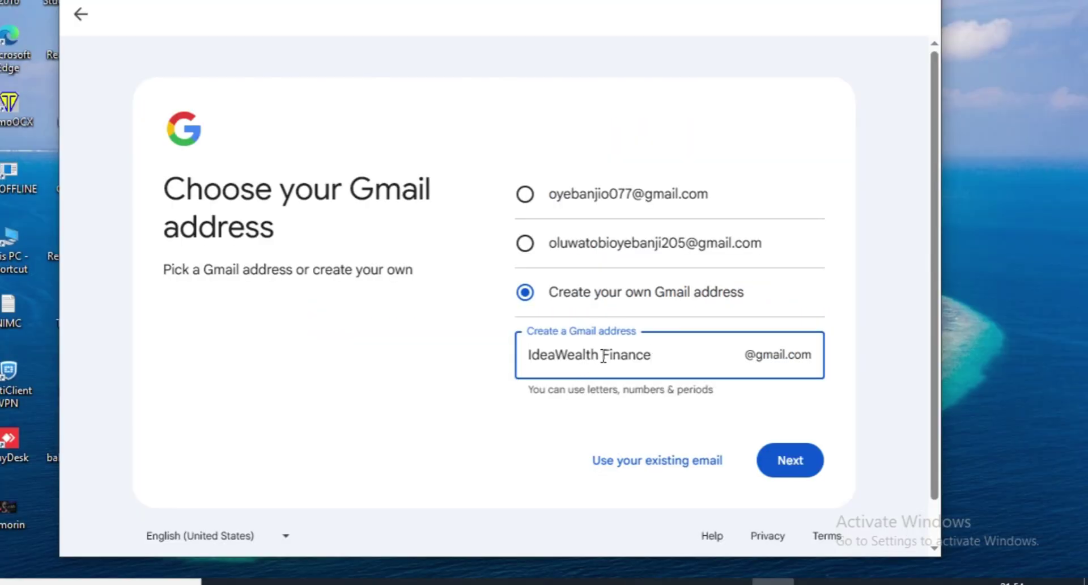
{"action": "left_click", "coordinate": [778, 467]}
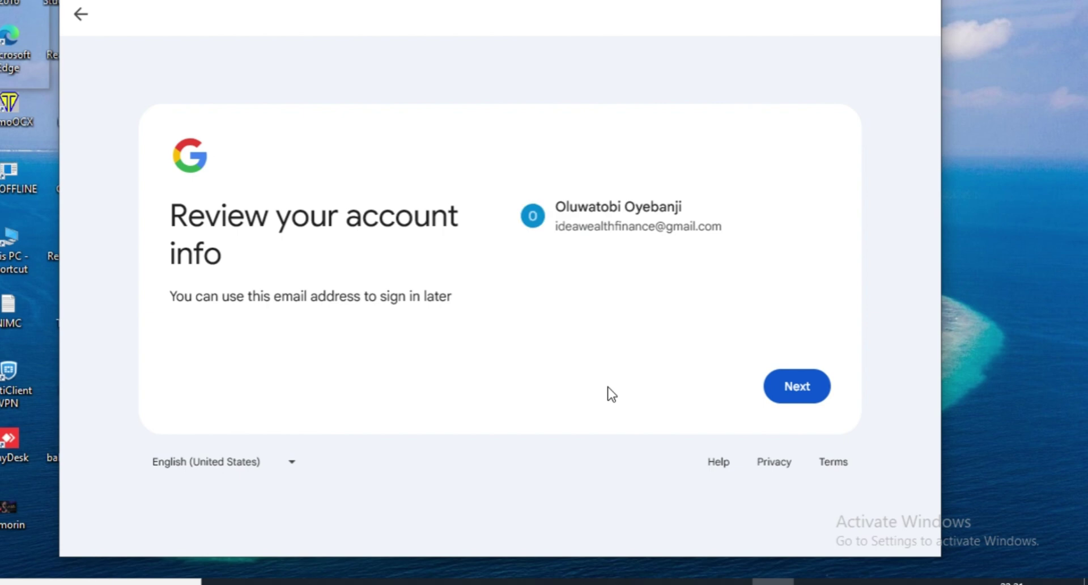
- Confirm the account details, accept Google's privacy terms, and turn on sync
{"action": "left_click", "coordinate": [808, 377]}
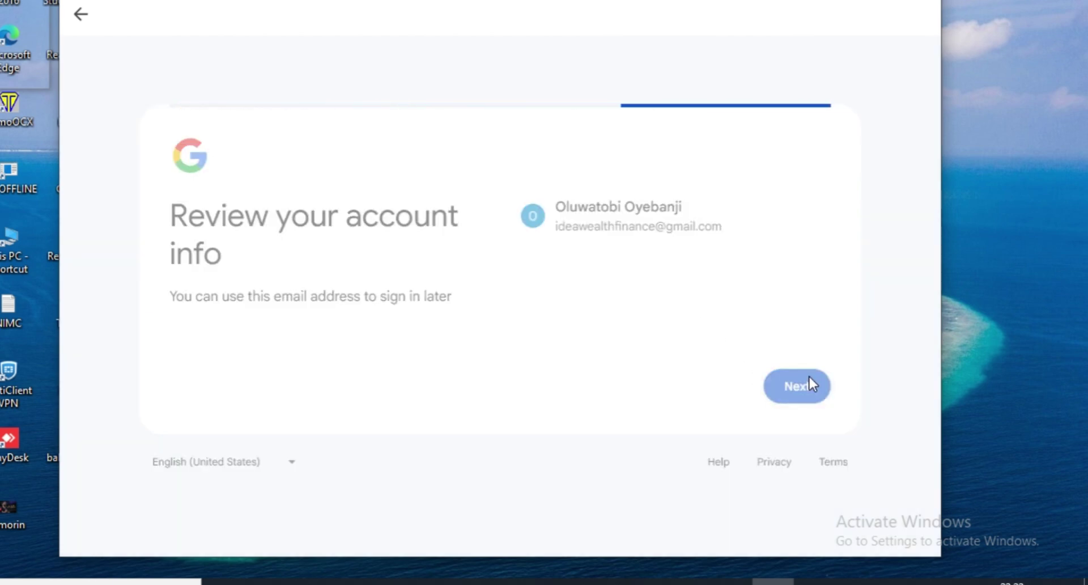
{"action": "scroll", "coordinate": [918, 312], "scroll_direction": "down", "scroll_amount": 10}
{"action": "scroll", "coordinate": [922, 431], "scroll_direction": "down", "scroll_amount": 4}
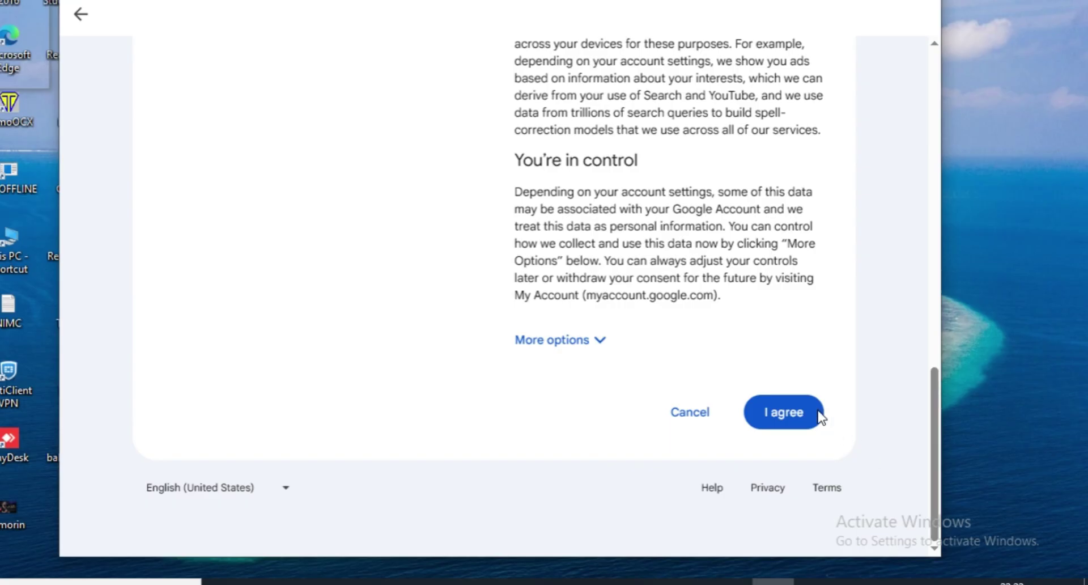
{"action": "left_click", "coordinate": [793, 403]}
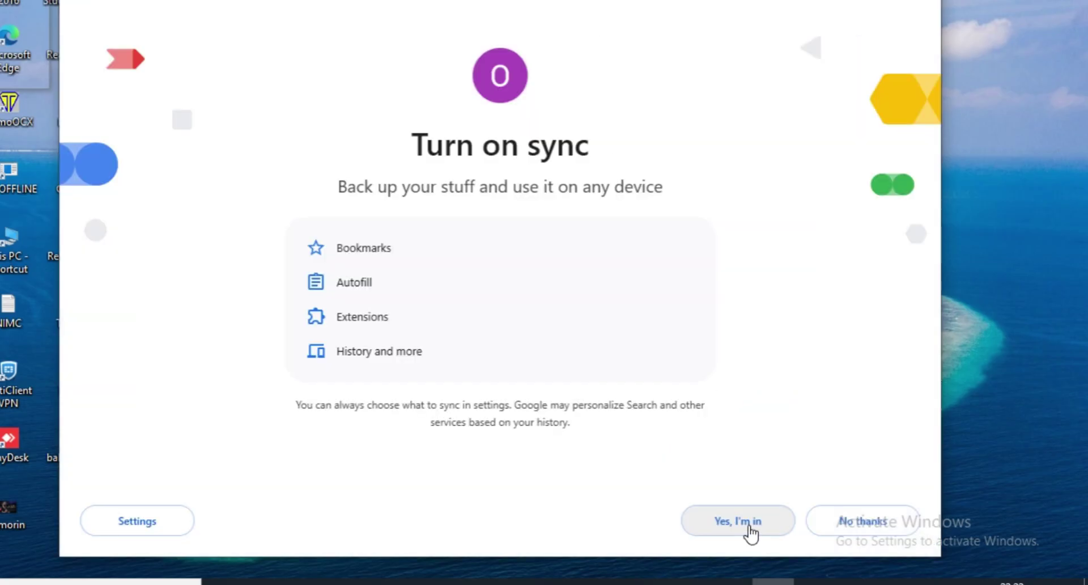
{"action": "left_click", "coordinate": [749, 526]}
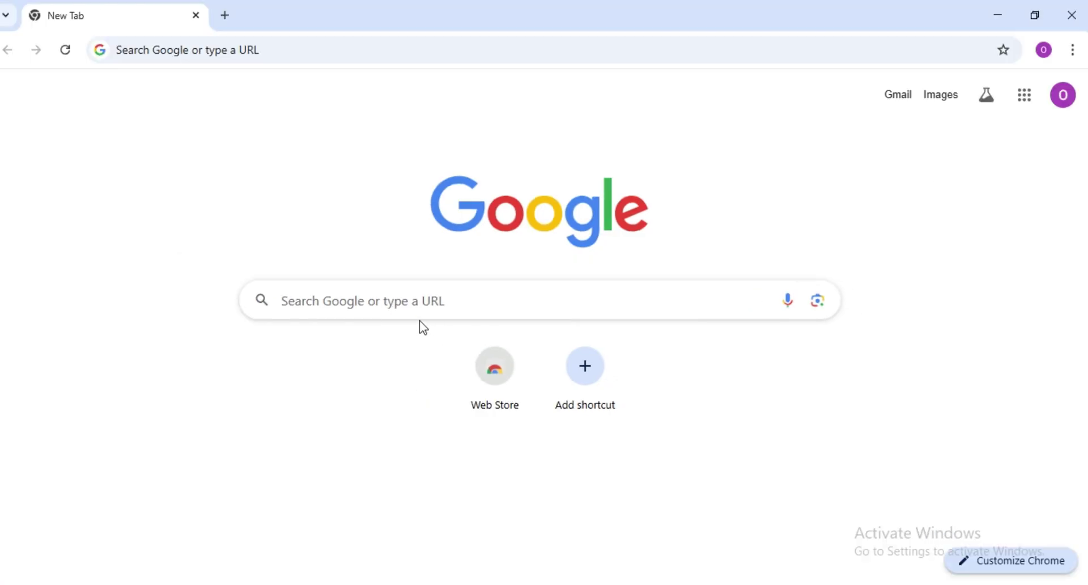
- Search Google for youtube, open YouTube, and try a search for the learn with emnet channel
{"action": "left_click", "coordinate": [419, 309]}
{"action": "type", "text": "youtube"}
{"action": "key", "text": "Return"}
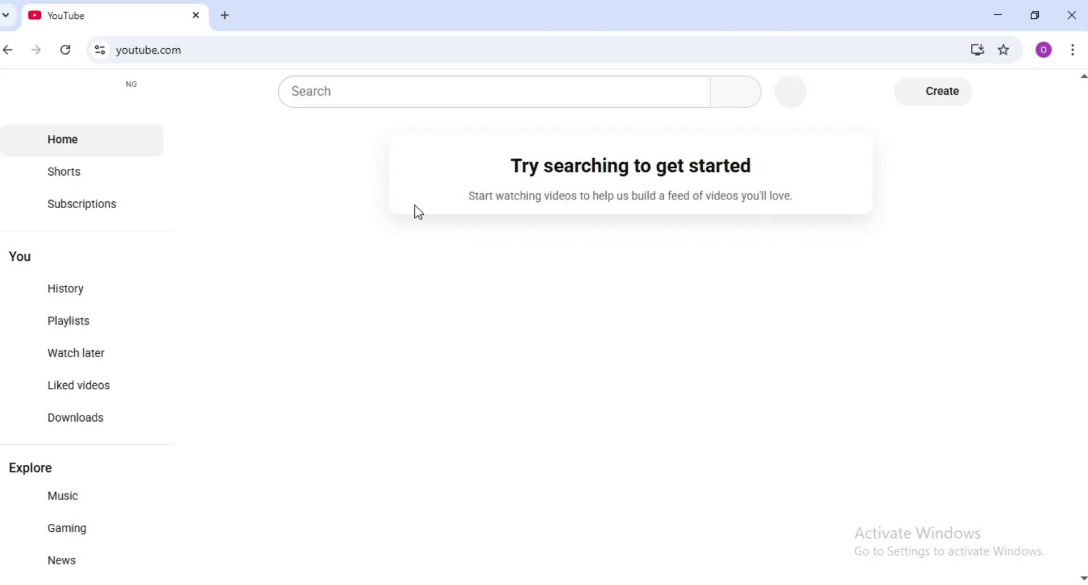
{"action": "left_click", "coordinate": [396, 93]}
{"action": "type", "text": "learn with emnet"}
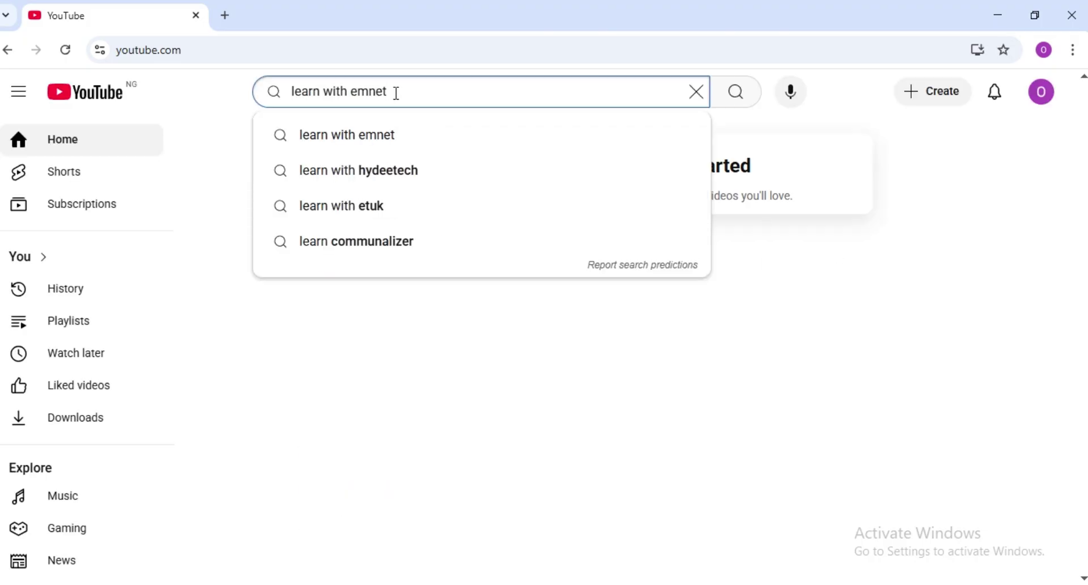
{"action": "left_click", "coordinate": [399, 135]}
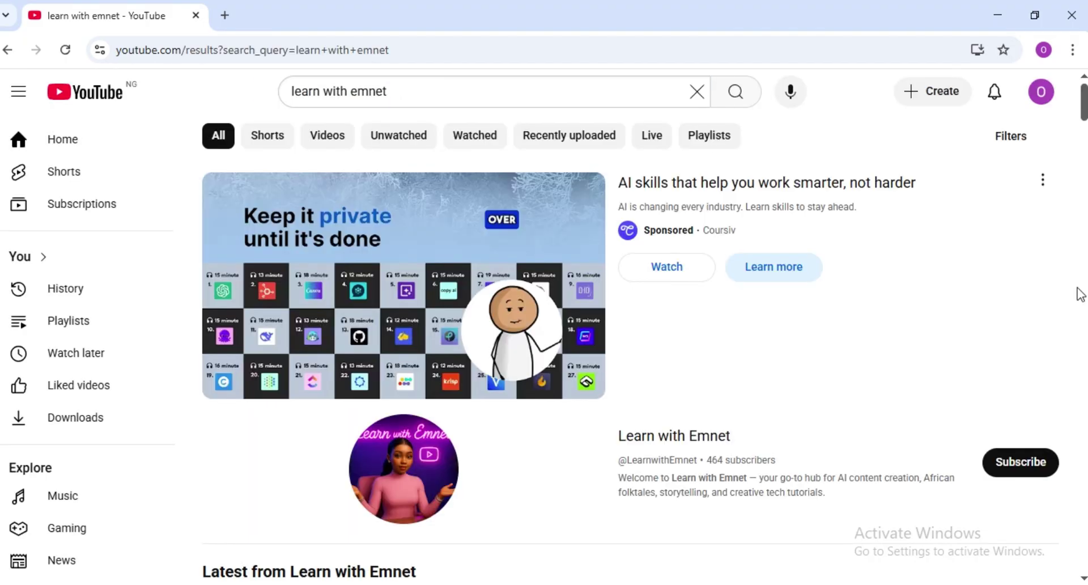
{"action": "key", "text": "alt+Left"}
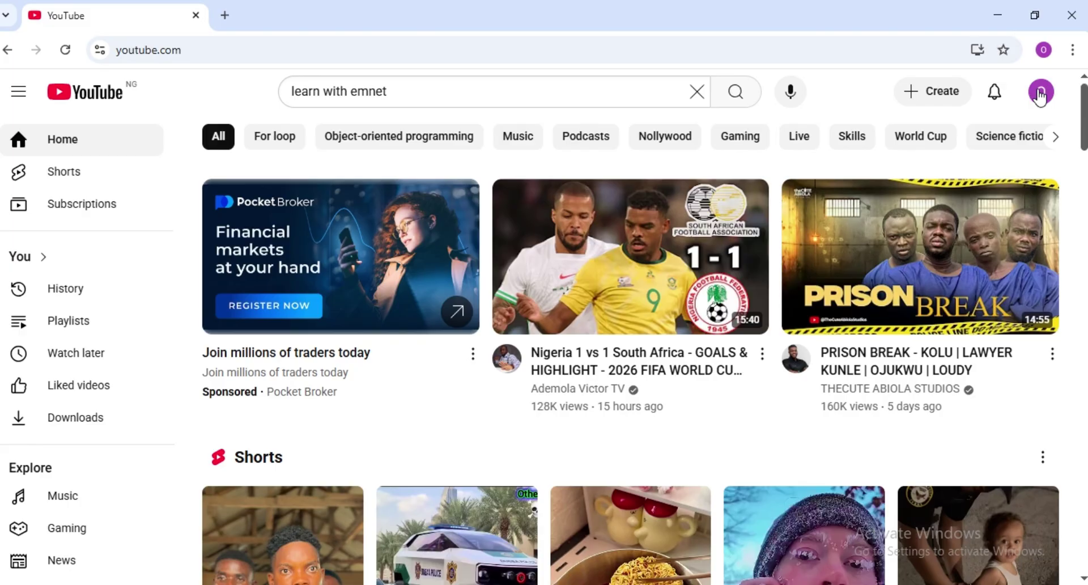
- Create a YouTube channel for the new account using the default name and handle
{"action": "left_click", "coordinate": [1040, 96]}
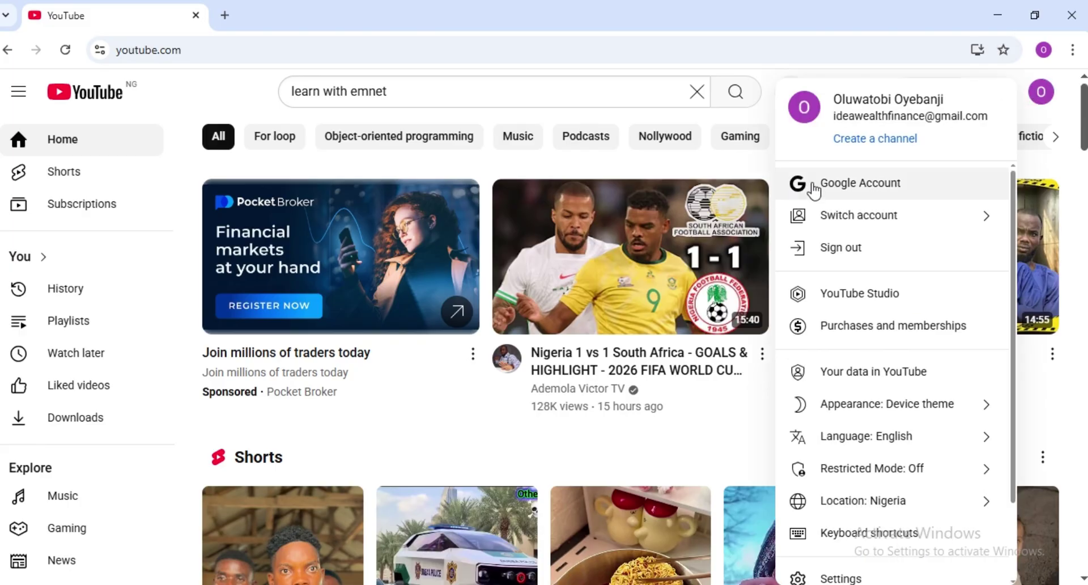
{"action": "left_click", "coordinate": [880, 140]}
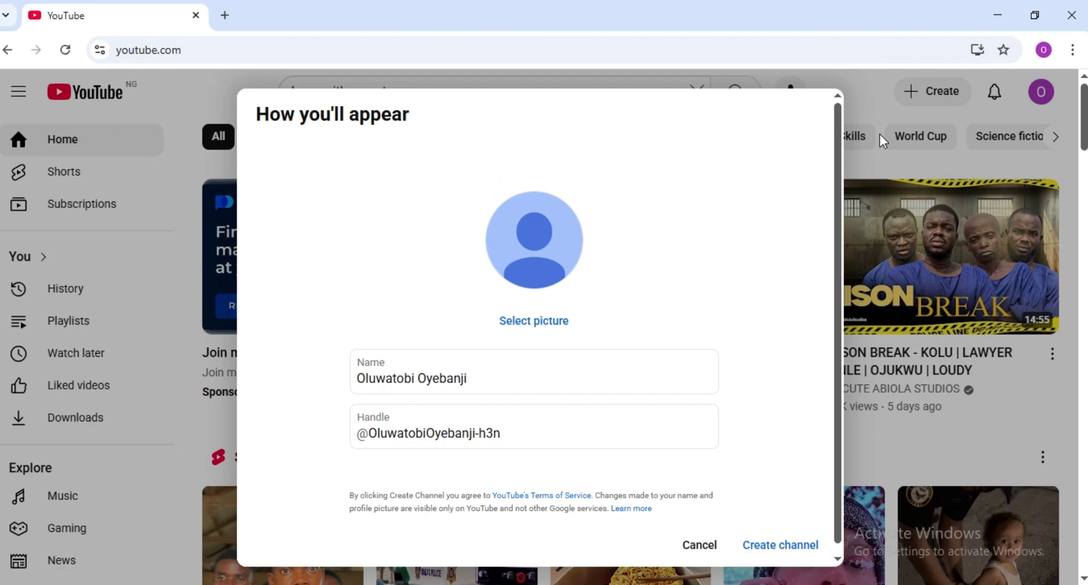
{"action": "scroll", "coordinate": [835, 338], "scroll_direction": "down", "scroll_amount": 1}
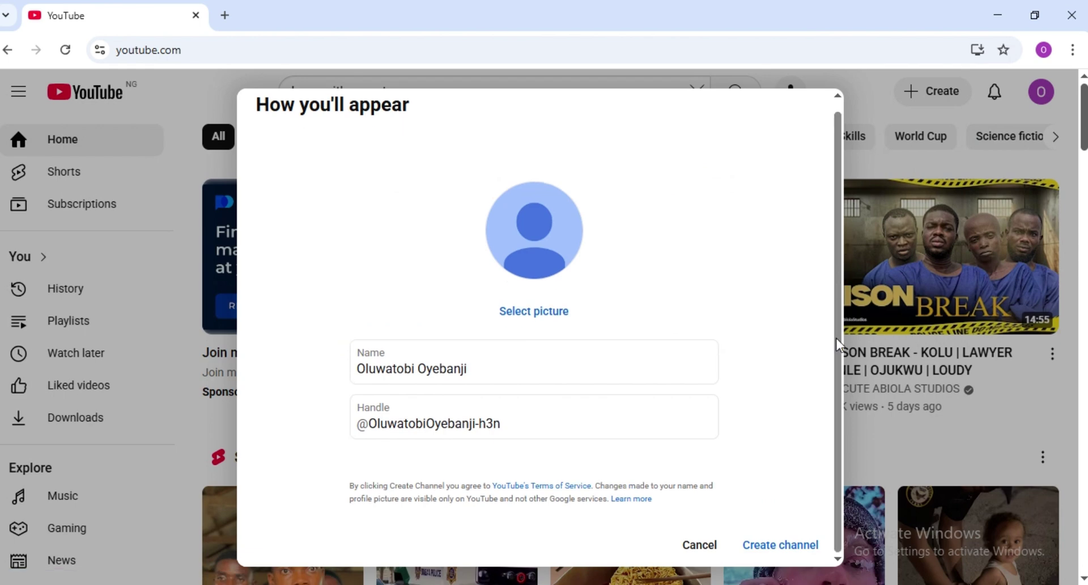
{"action": "left_click", "coordinate": [771, 547]}
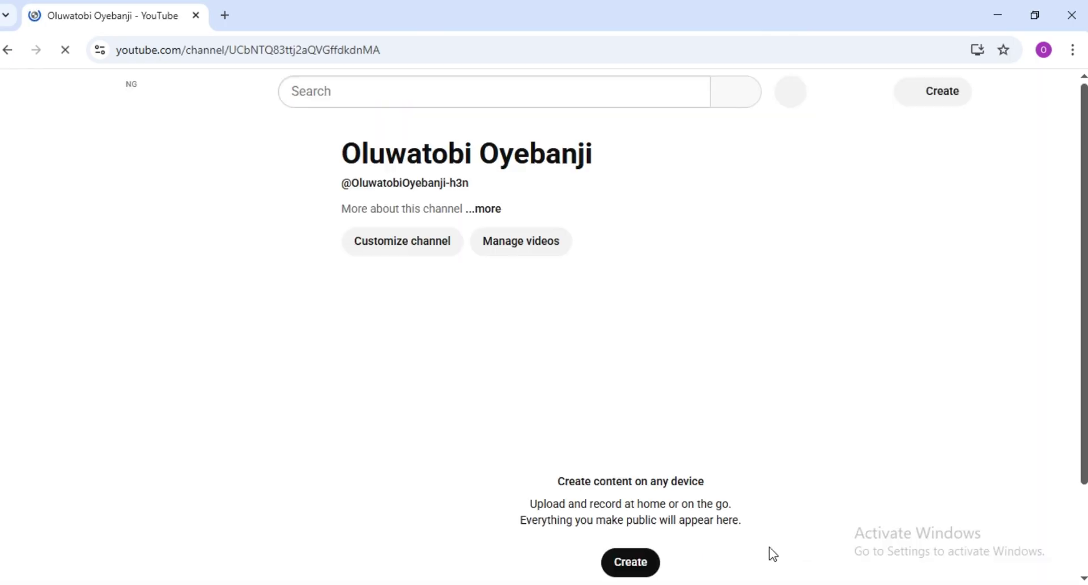
{"action": "left_click", "coordinate": [409, 243]}
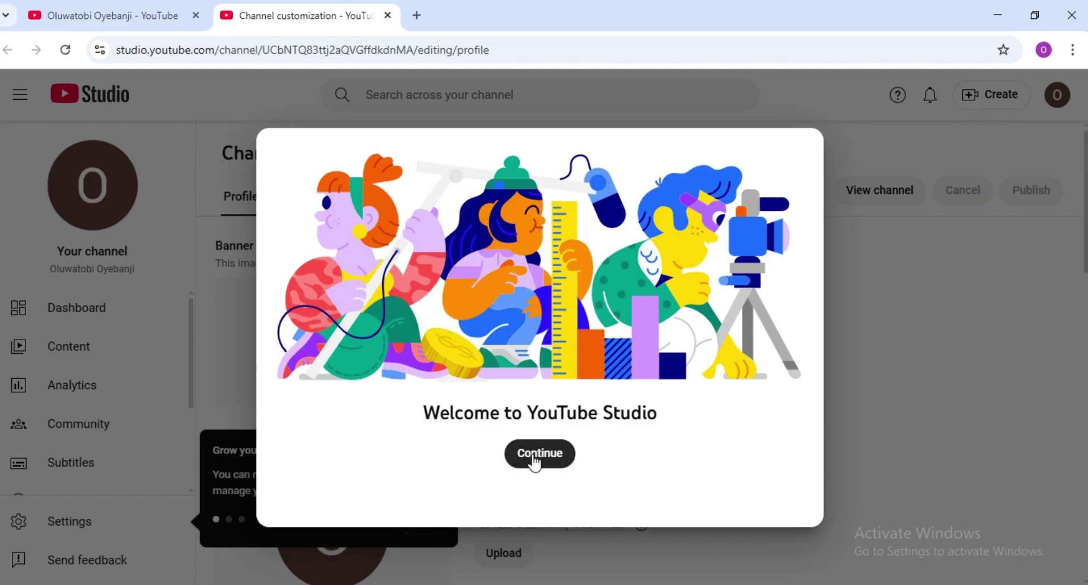
{"action": "left_click", "coordinate": [534, 457]}
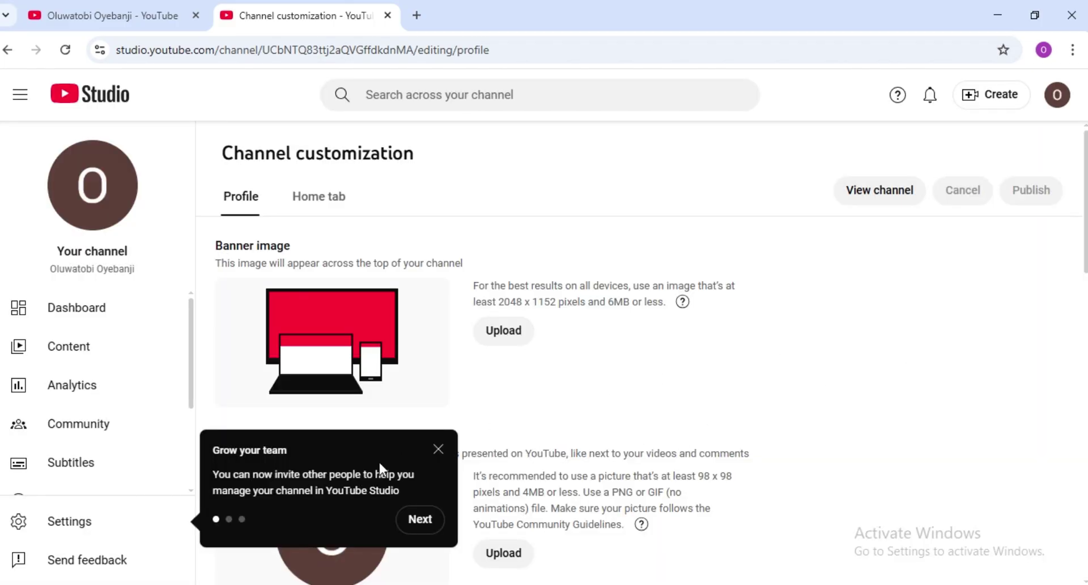
{"action": "left_click", "coordinate": [438, 449]}
{"action": "scroll", "coordinate": [311, 304], "scroll_direction": "down", "scroll_amount": 4}
{"action": "left_click_drag", "start_coordinate": [405, 389], "coordinate": [213, 389]}
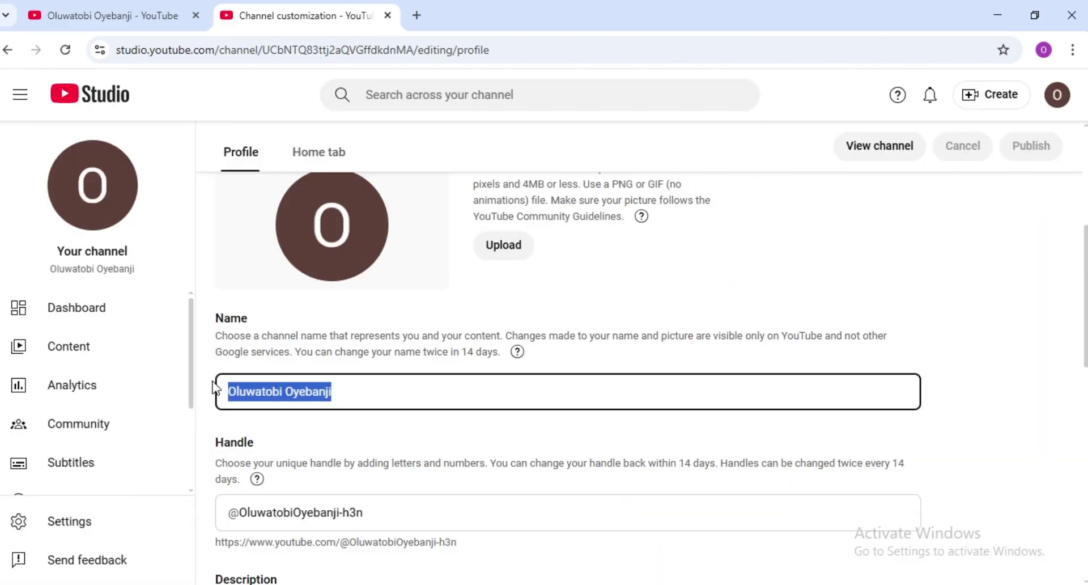
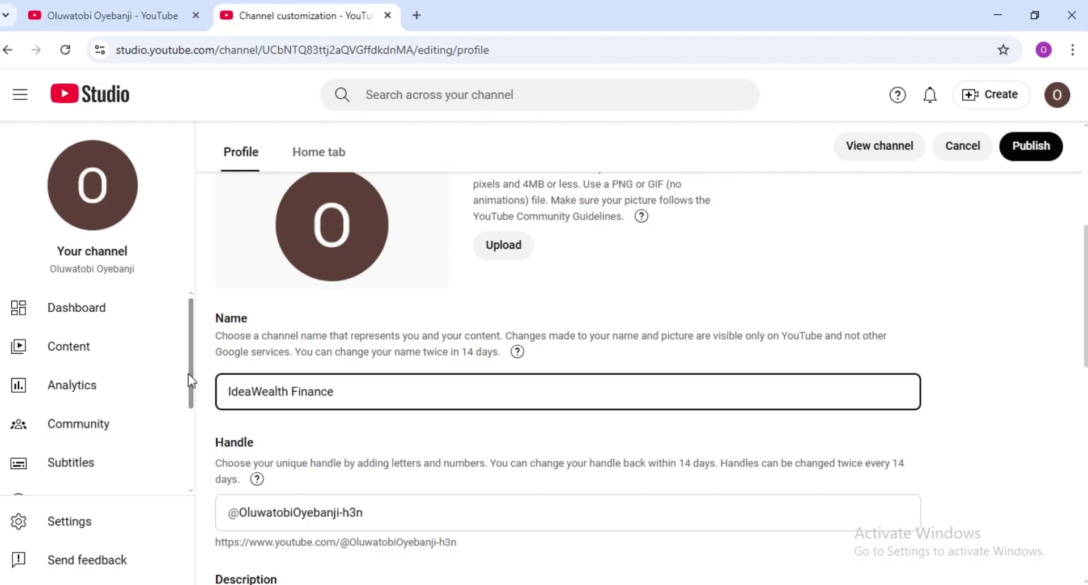
{"action": "left_click", "coordinate": [408, 514]}
{"action": "left_click_drag", "start_coordinate": [408, 515], "coordinate": [241, 510]}
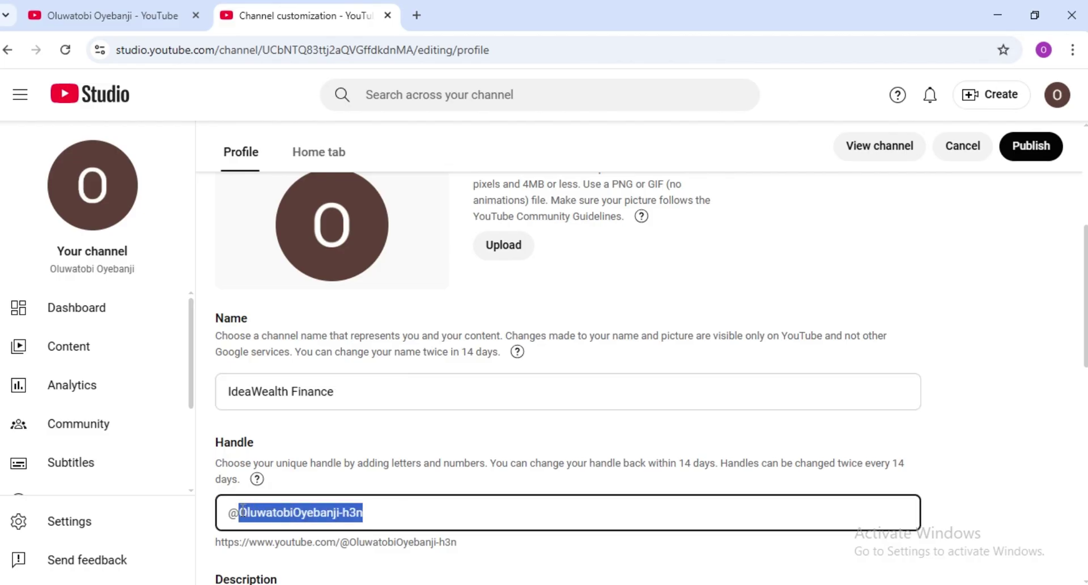
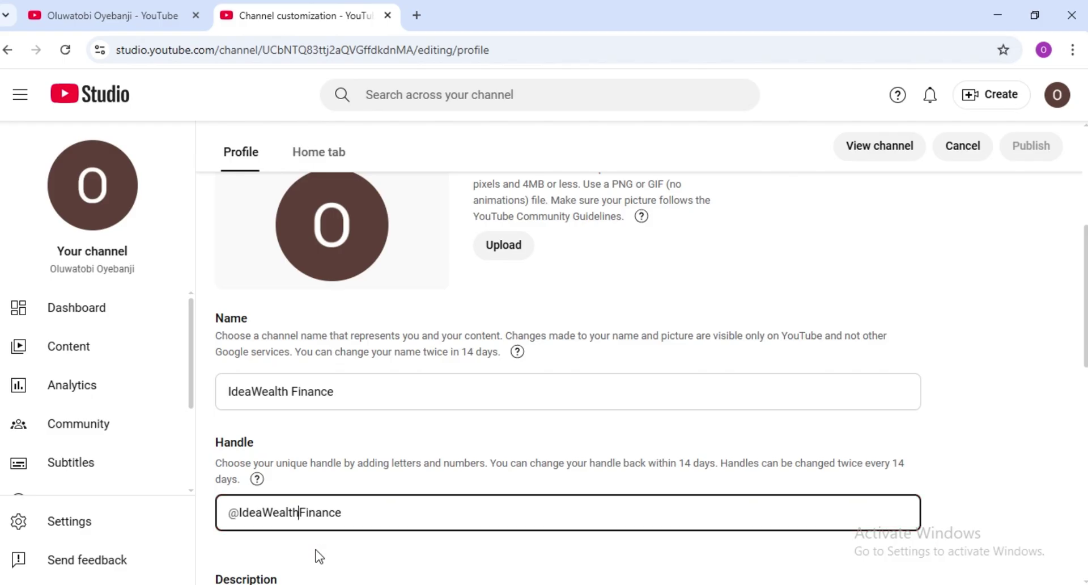
{"action": "left_click_drag", "start_coordinate": [1086, 296], "coordinate": [1085, 348]}
{"action": "scroll", "coordinate": [815, 419], "scroll_direction": "down", "scroll_amount": 2}
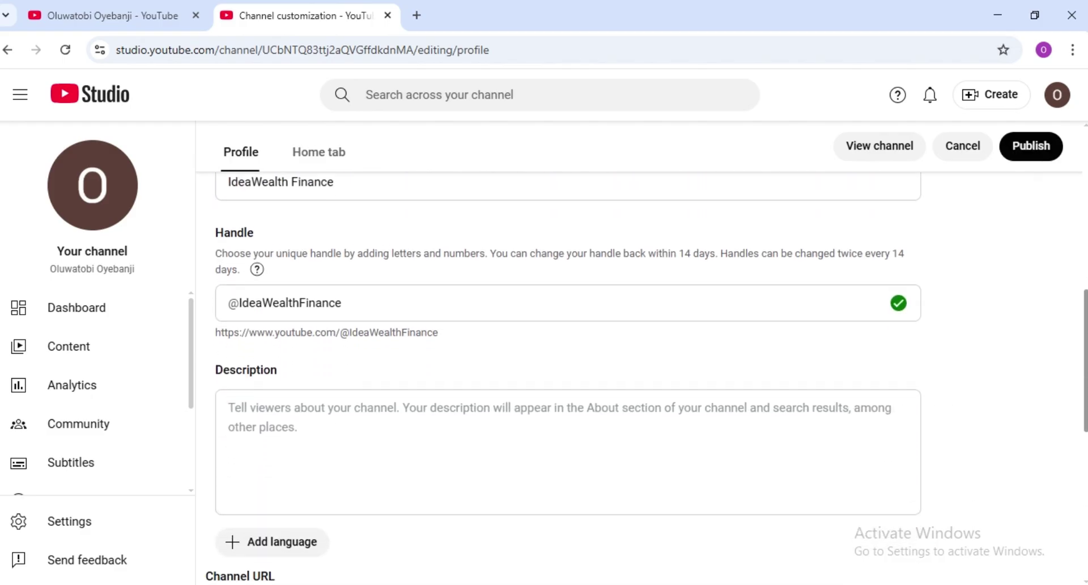
{"action": "left_click", "coordinate": [873, 432]}
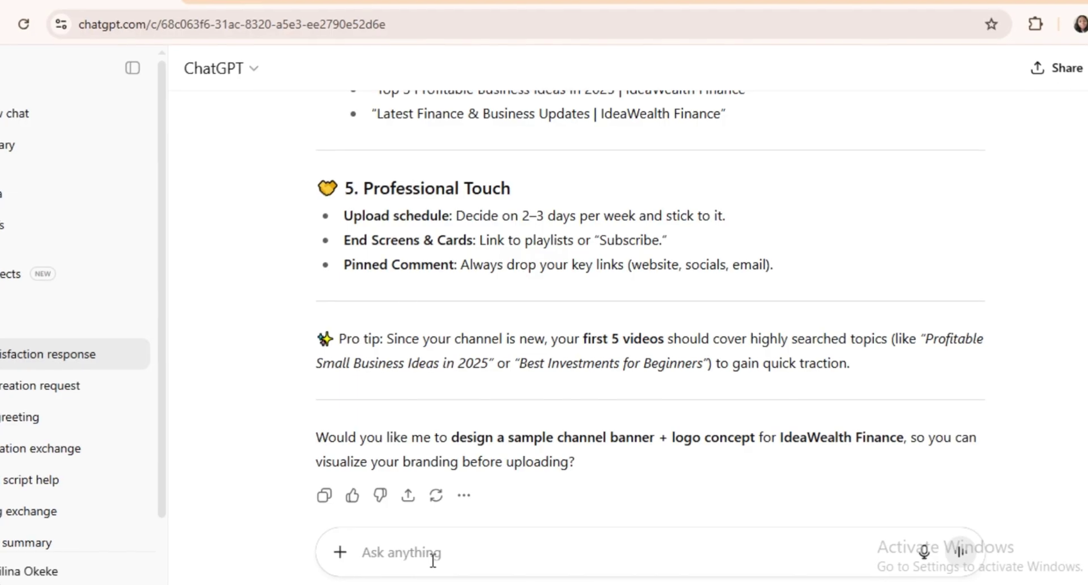
{"action": "type", "text": "\"Write a professional YouTube channel description of up to 1,000 characters for a channel about finance, business ideas, entrepreneurship, side hustles, investments, and profitable businesses. The description should be SEO optimized with trending and highly searchable keywords. Make it engaging, clear, and appealing to beginners and aspiring entrepreneurs, while also sounding professional. Avoid keyword stuffing, but naturally include terms like: business ideas, make money, side hustles, entrepreneurship, financial freedom, small business, investment tips, trending business, profitable ideas, passive income. End with a call to action to subscribe.\""}
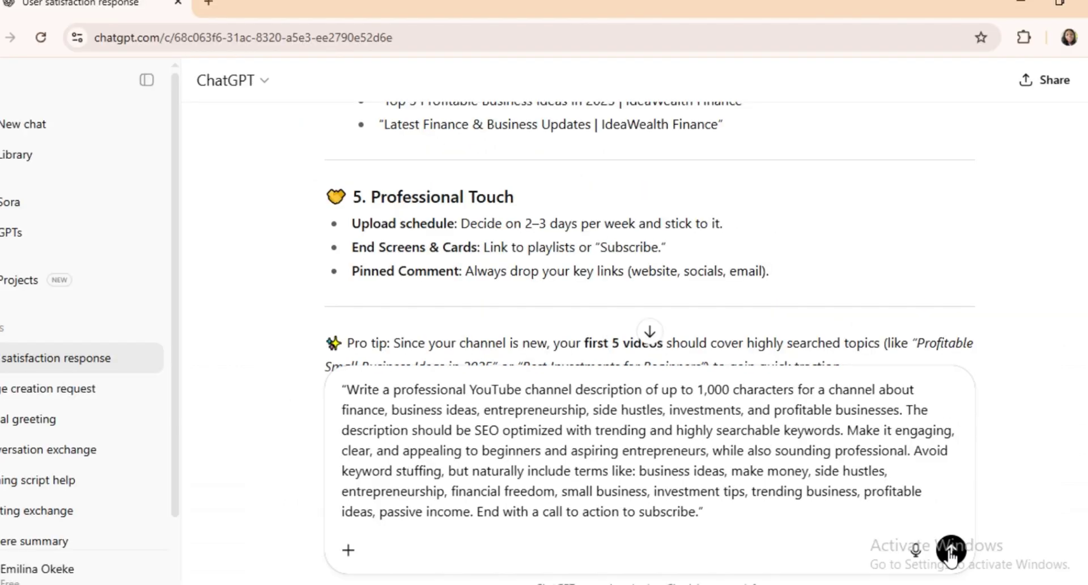
{"action": "left_click", "coordinate": [951, 551]}
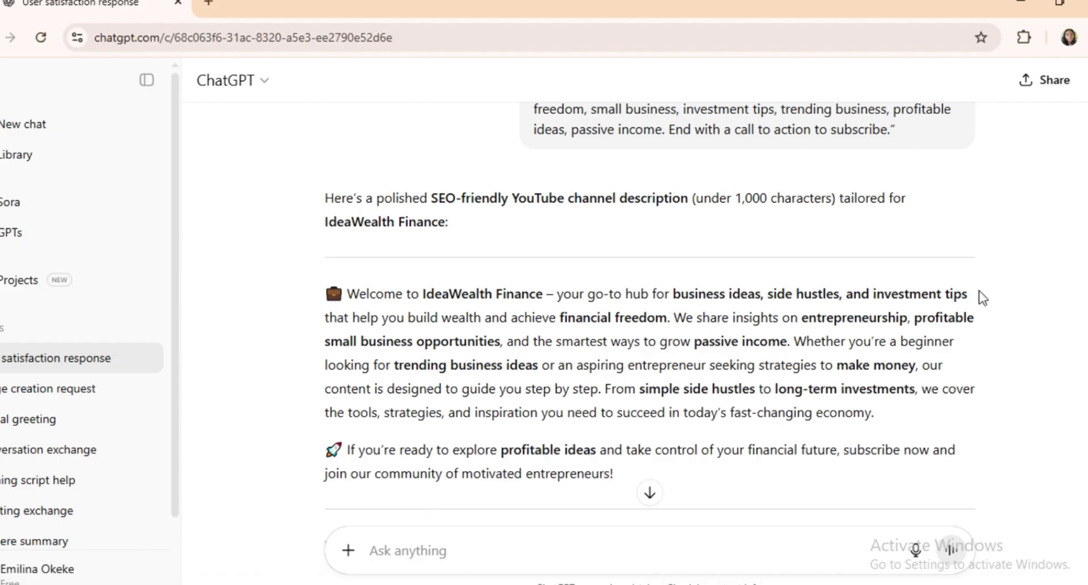
{"action": "left_click_drag", "start_coordinate": [321, 252], "coordinate": [655, 429]}
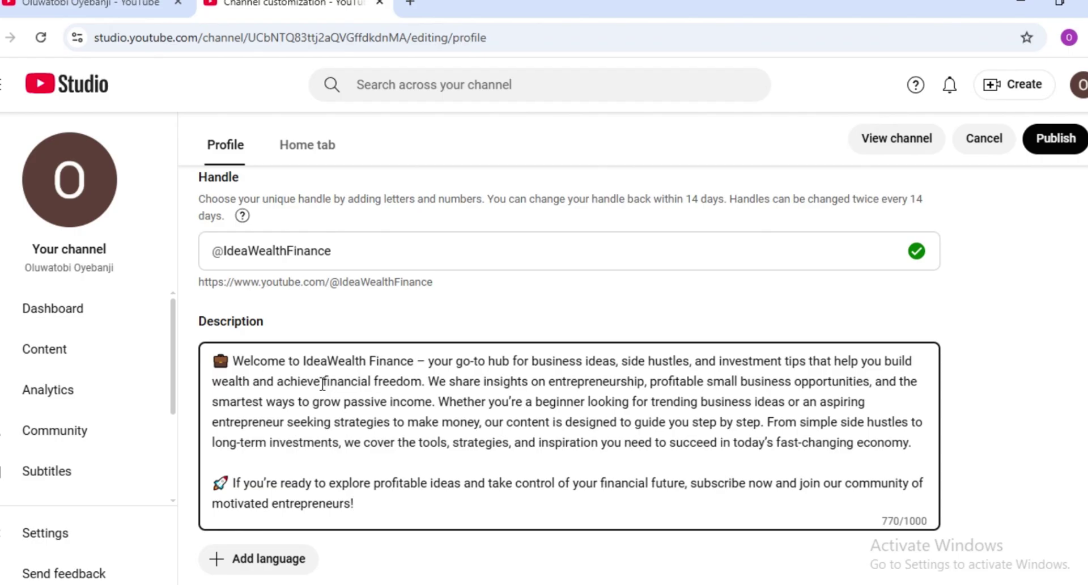
- Paste the generated description into Description and the new Gmail address as the business contact e-mail
{"action": "scroll", "coordinate": [569, 369], "scroll_direction": "down", "scroll_amount": 4}
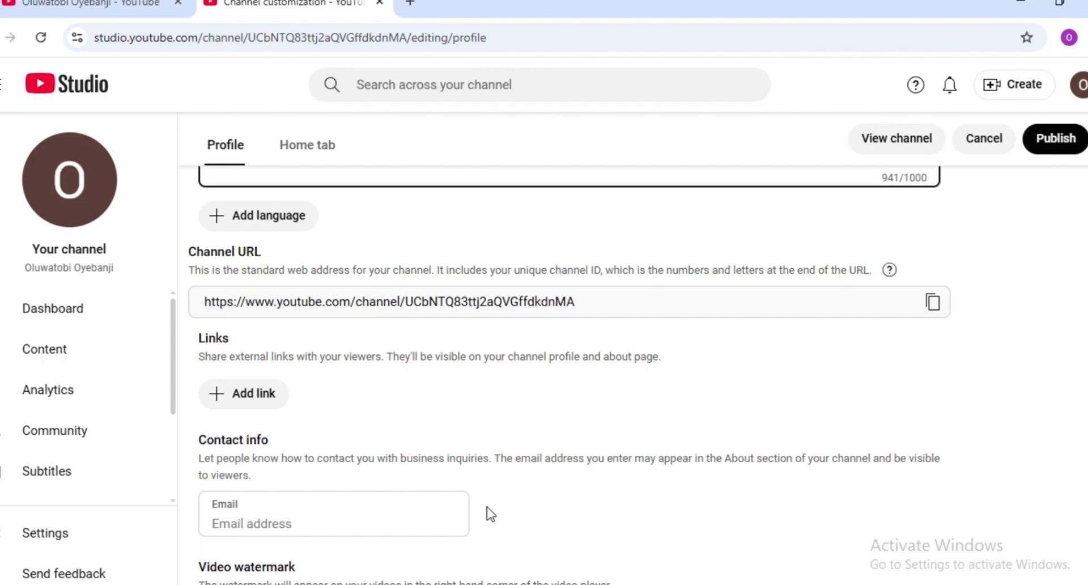
{"action": "scroll", "coordinate": [488, 507], "scroll_direction": "down", "scroll_amount": 3}
{"action": "left_click", "coordinate": [267, 370]}
{"action": "key", "text": "ctrl+v"}
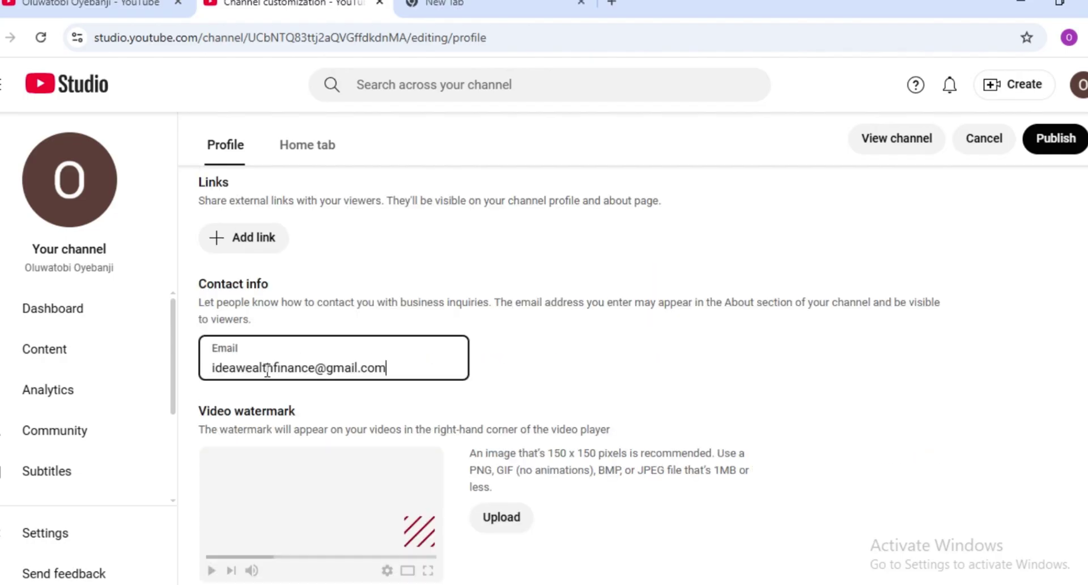
{"action": "left_click", "coordinate": [488, 398]}
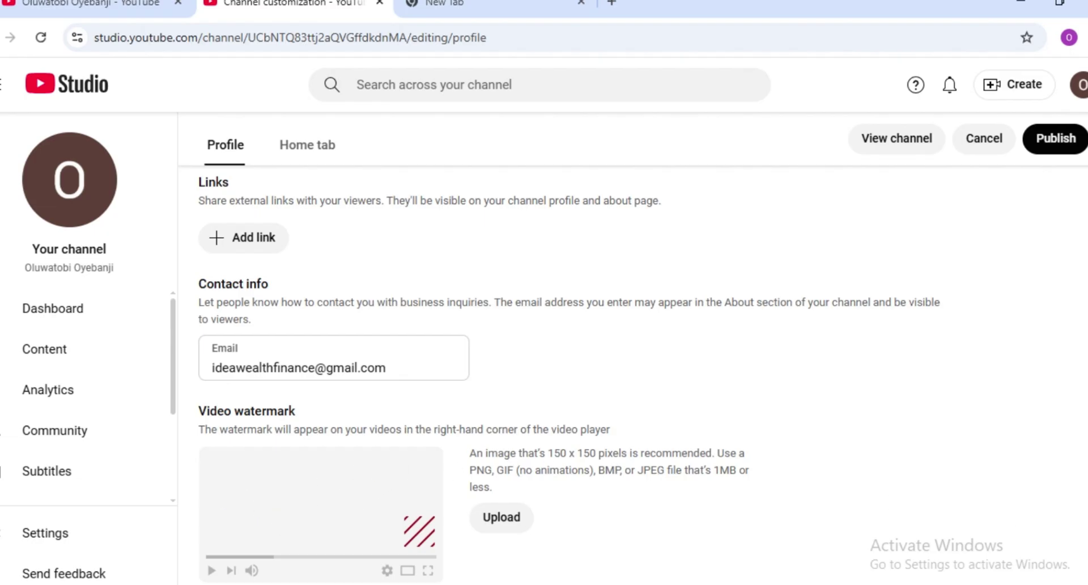
{"action": "scroll", "coordinate": [85, 442], "scroll_direction": "down", "scroll_amount": 3}
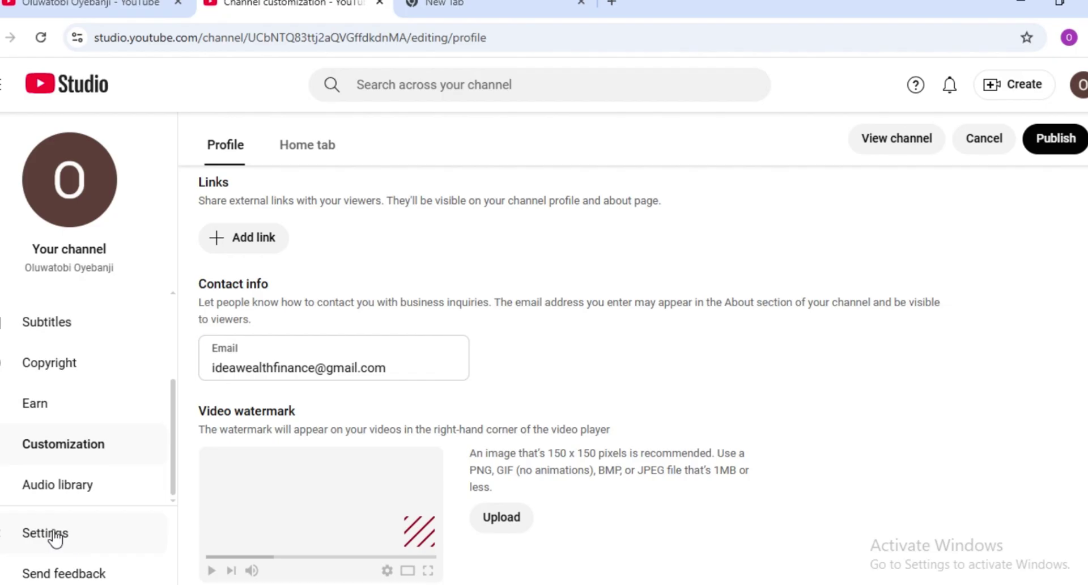
- Open channel settings and keep US Dollar as the currency
{"action": "left_click", "coordinate": [54, 535]}
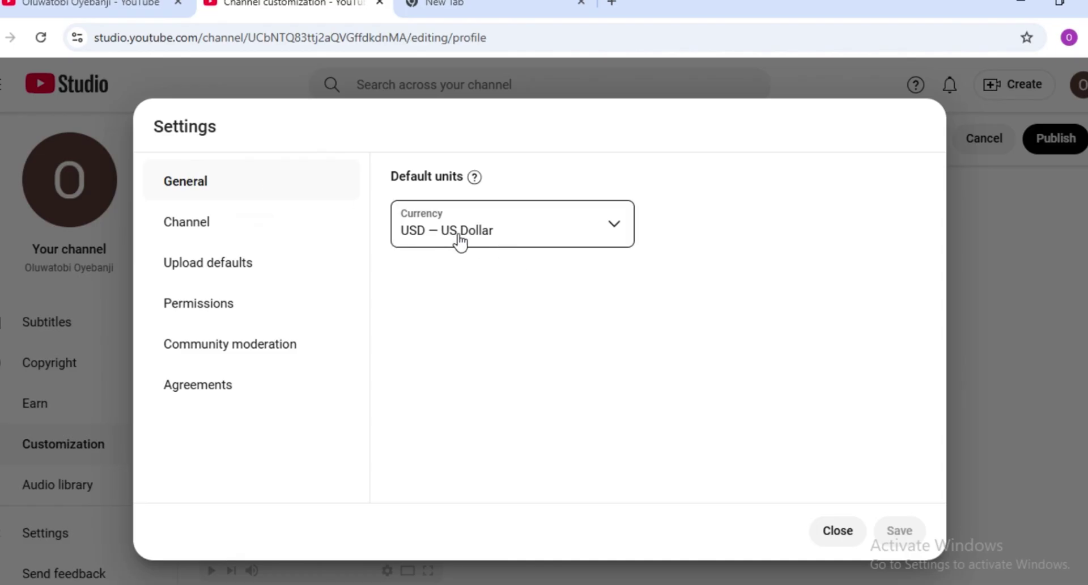
{"action": "left_click", "coordinate": [616, 242]}
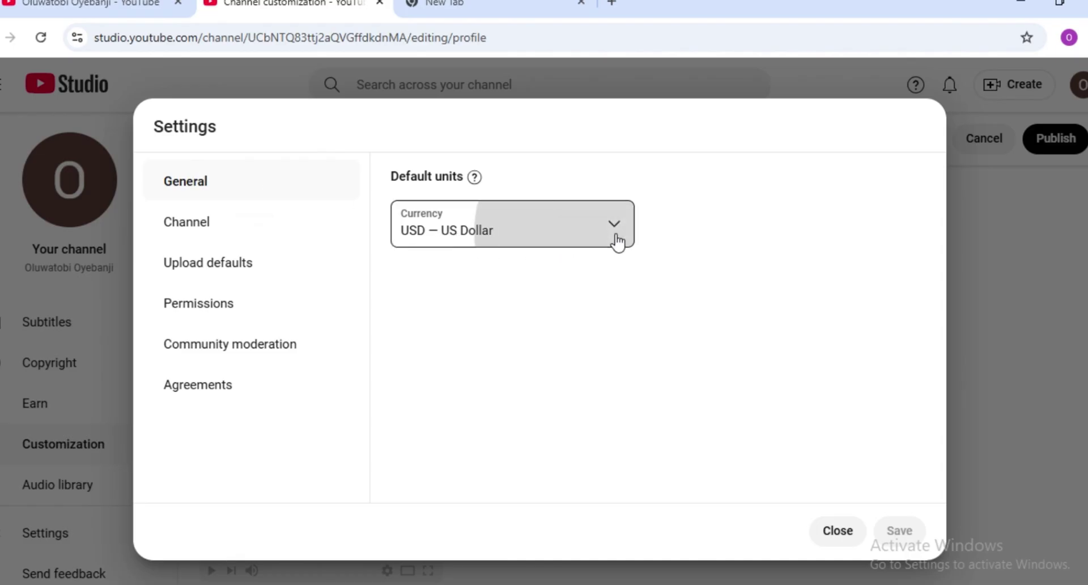
{"action": "left_click", "coordinate": [178, 230]}
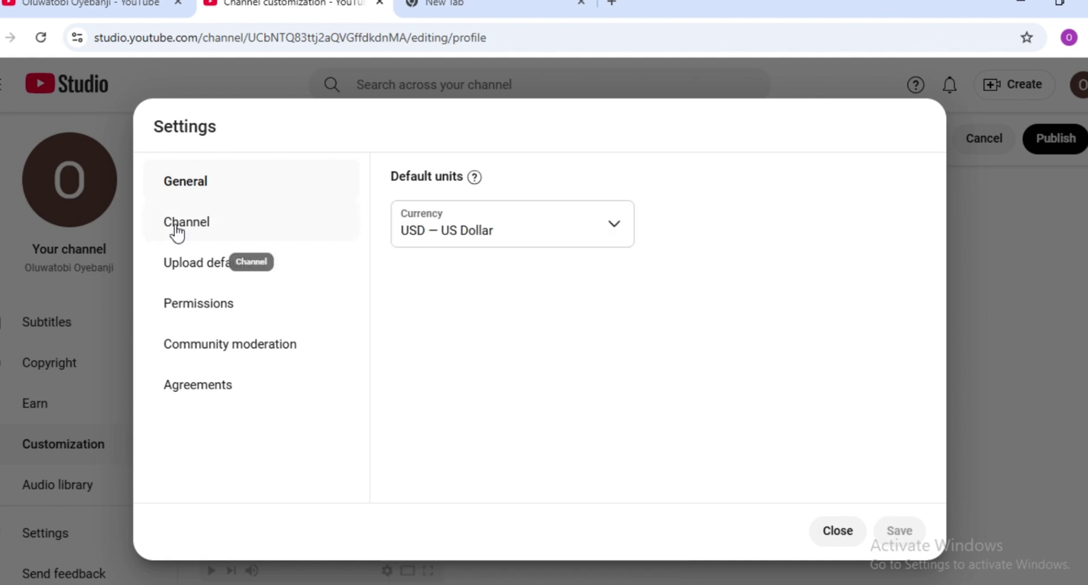
- Set the country of residence to Nigeria in Basic info, then return to ChatGPT
{"action": "left_click", "coordinate": [177, 229]}
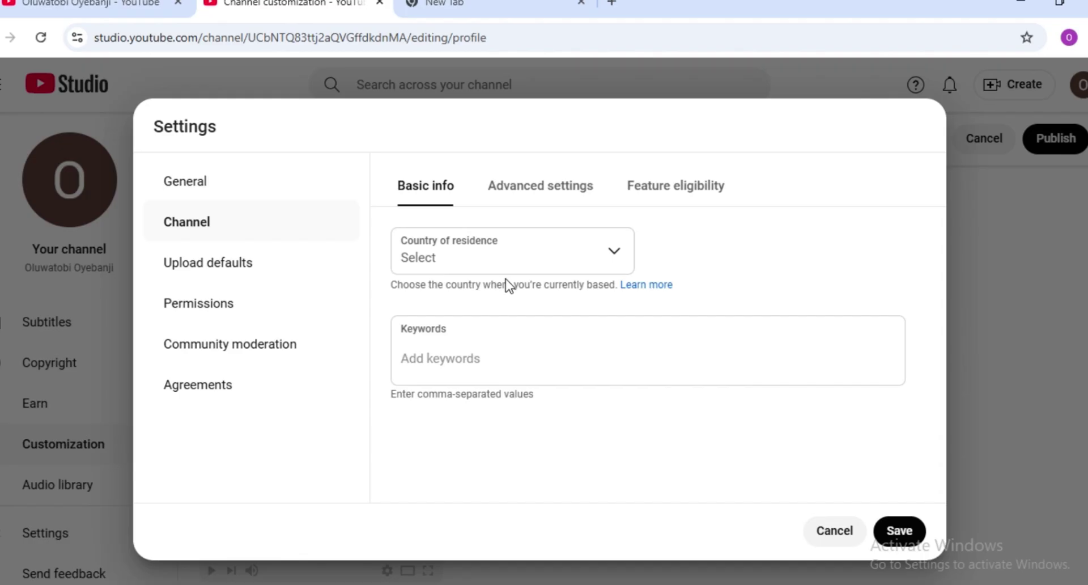
{"action": "left_click", "coordinate": [617, 258]}
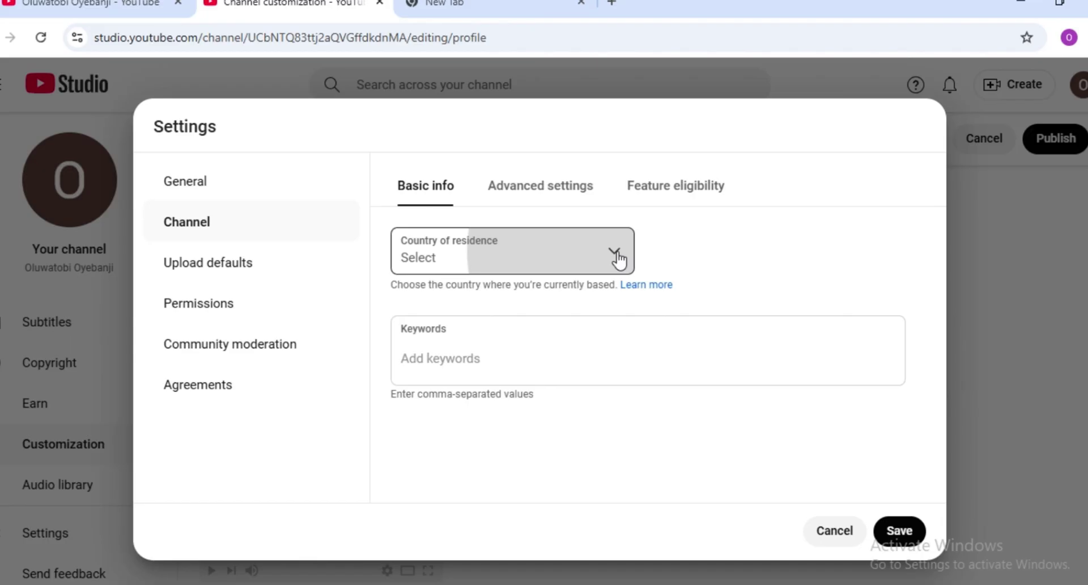
{"action": "scroll", "coordinate": [619, 260], "scroll_direction": "down", "scroll_amount": 20}
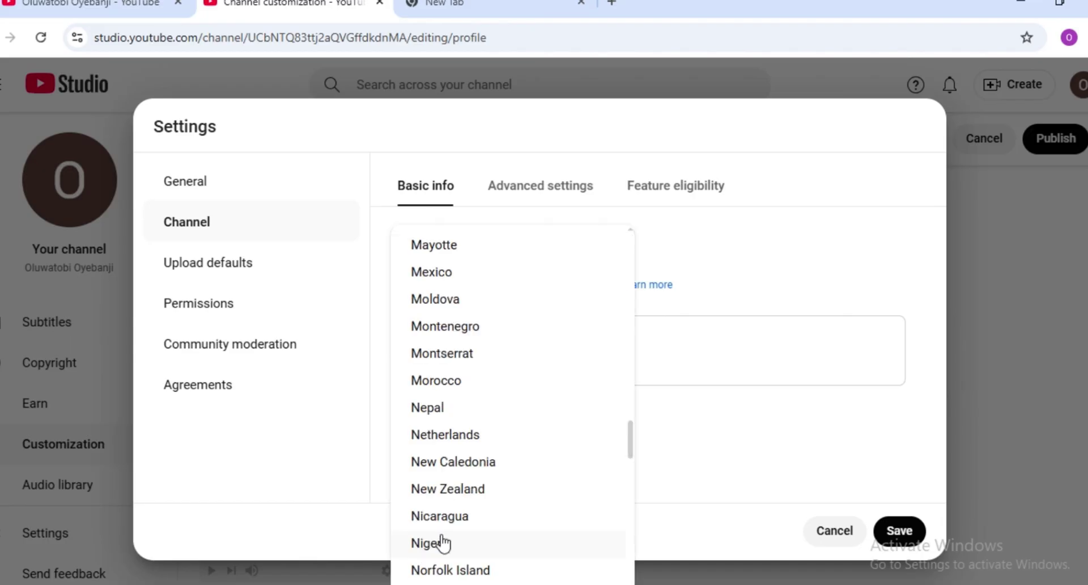
{"action": "left_click", "coordinate": [442, 545]}
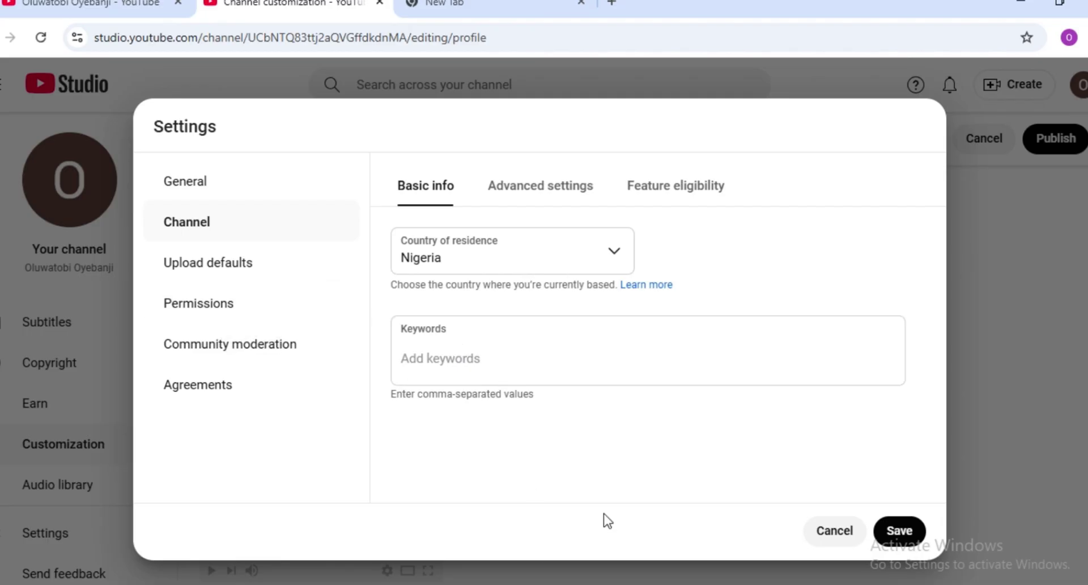
{"action": "left_click", "coordinate": [621, 583]}
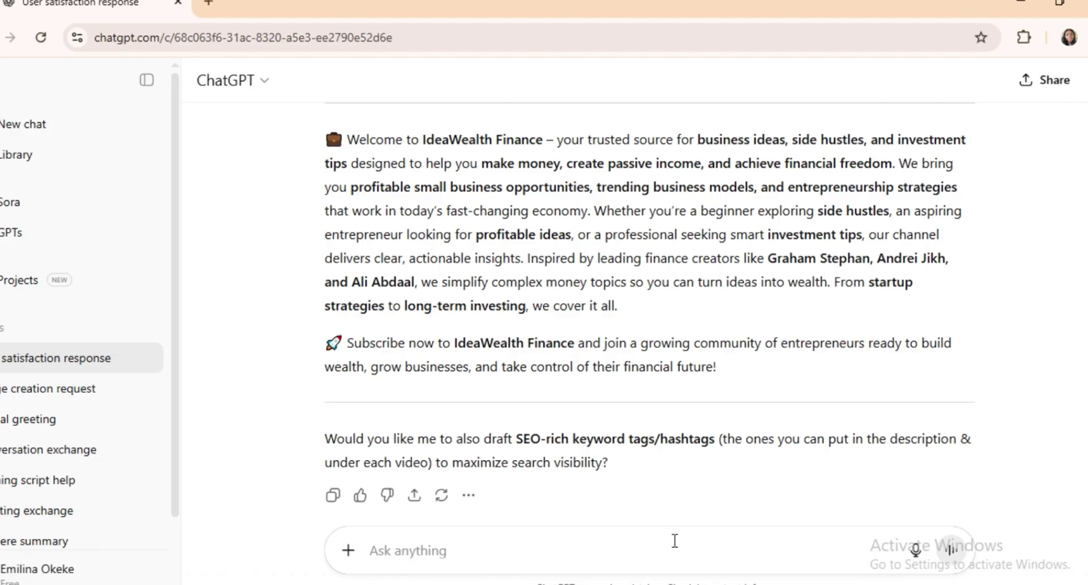
- Generate SEO channel keywords in ChatGPT and paste the list into Studio's Keywords field
{"action": "type", "text": "\"Generate a highly SEO-optimized YouTube channel keywords for a channel about finance, business ideas, entrepreneurship, side hustles, investments, and profitable businesses. The keywords should be trending, power-packed, and fully optimized to help with discoverability. Include both short-tail keywords (1–2 words, e.g., entrepreneurship) and long-tail keywords (3–5 words, e.g., best side hustles 2025). Avoid duplicates, and make the list diverse across finance, business, passive income, and investment niches.\" Make it ready to copy and paste"}
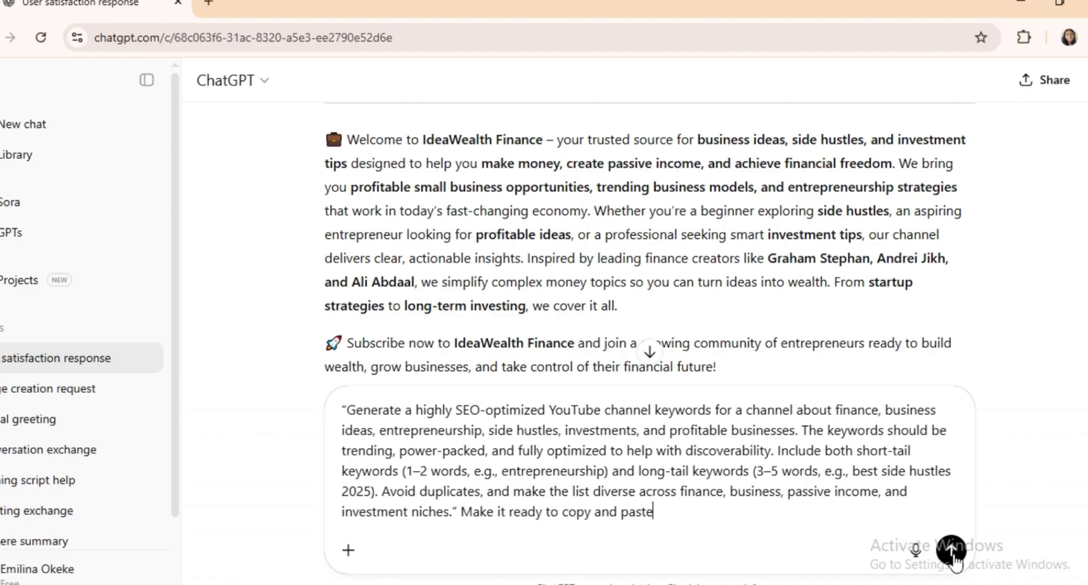
{"action": "left_click", "coordinate": [952, 551]}
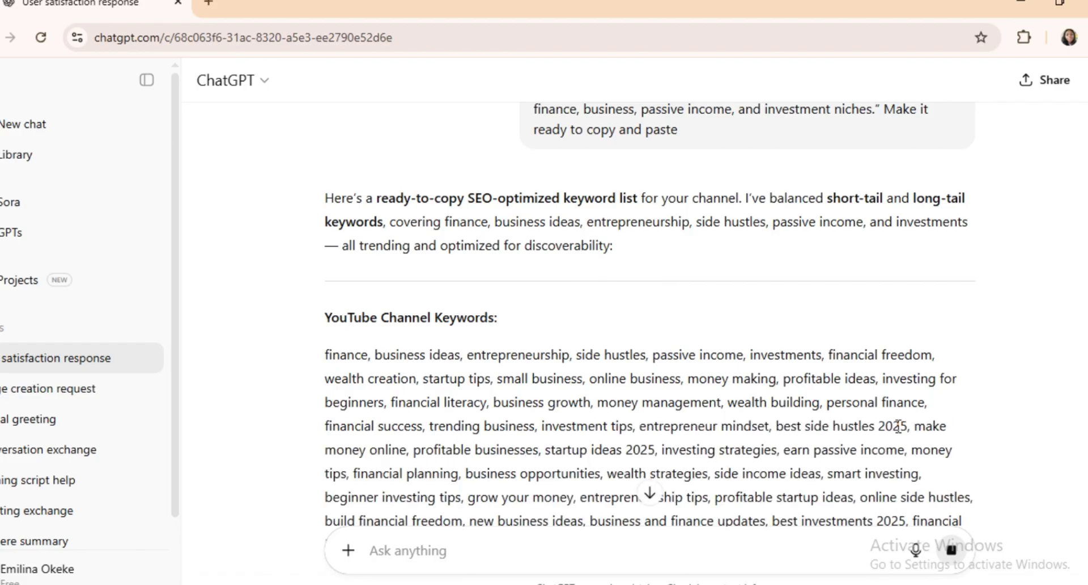
{"action": "scroll", "coordinate": [649, 311], "scroll_direction": "down", "scroll_amount": 3}
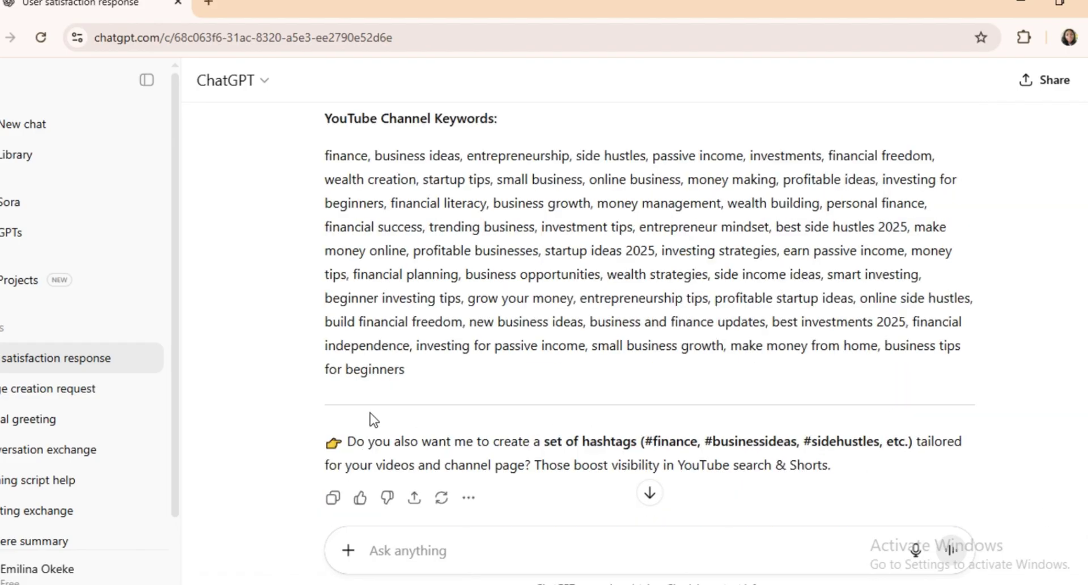
{"action": "left_click_drag", "start_coordinate": [406, 370], "coordinate": [274, 152]}
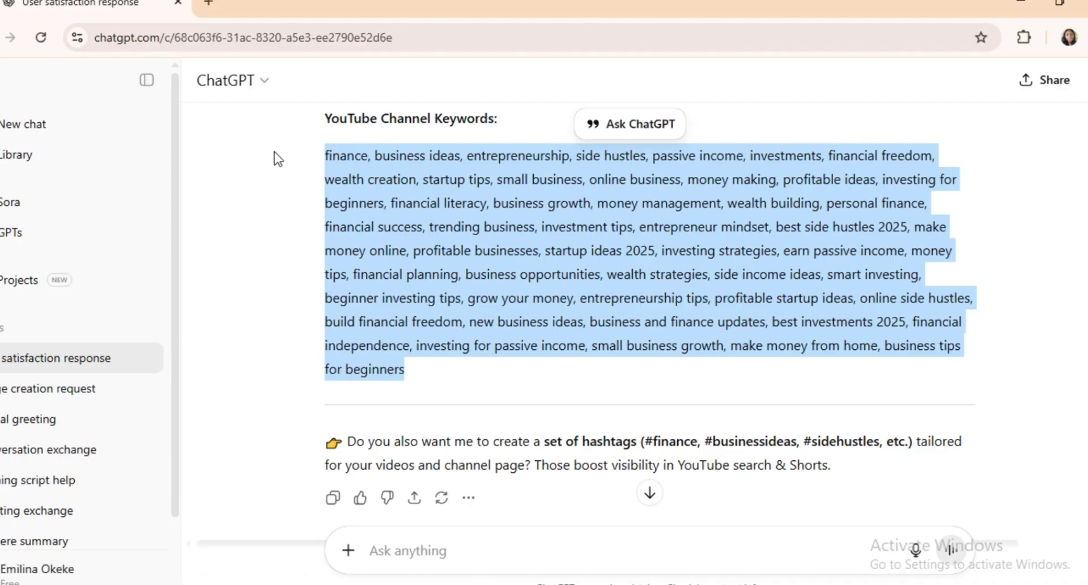
{"action": "key", "text": "ctrl+c"}
{"action": "key", "text": "alt+Tab"}
{"action": "key", "text": "ctrl+v"}
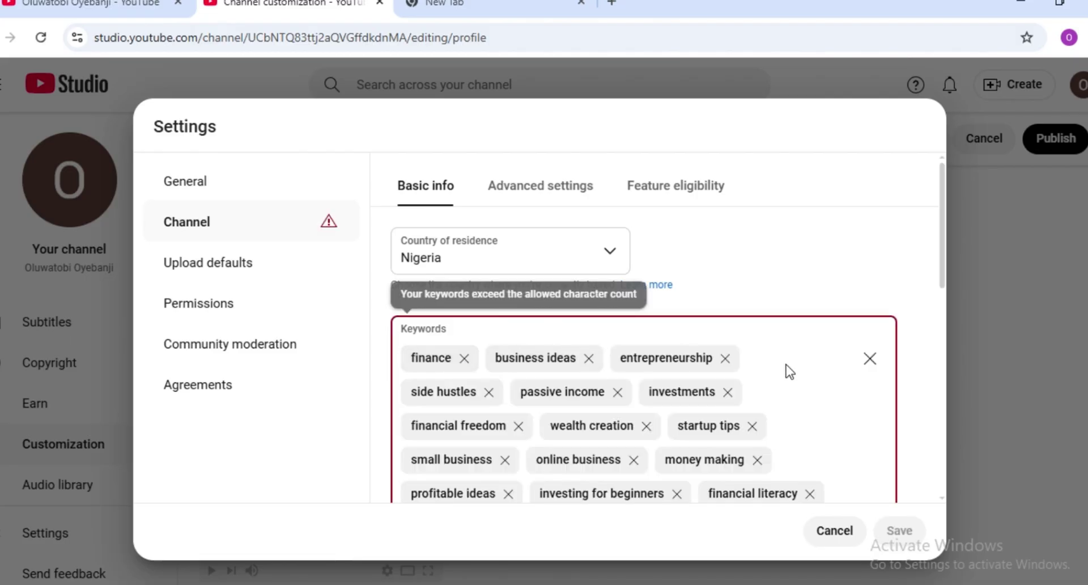
- Trim the channel keywords toward the 500-character limit by removing a keyword
{"action": "left_click_drag", "start_coordinate": [941, 255], "coordinate": [937, 406]}
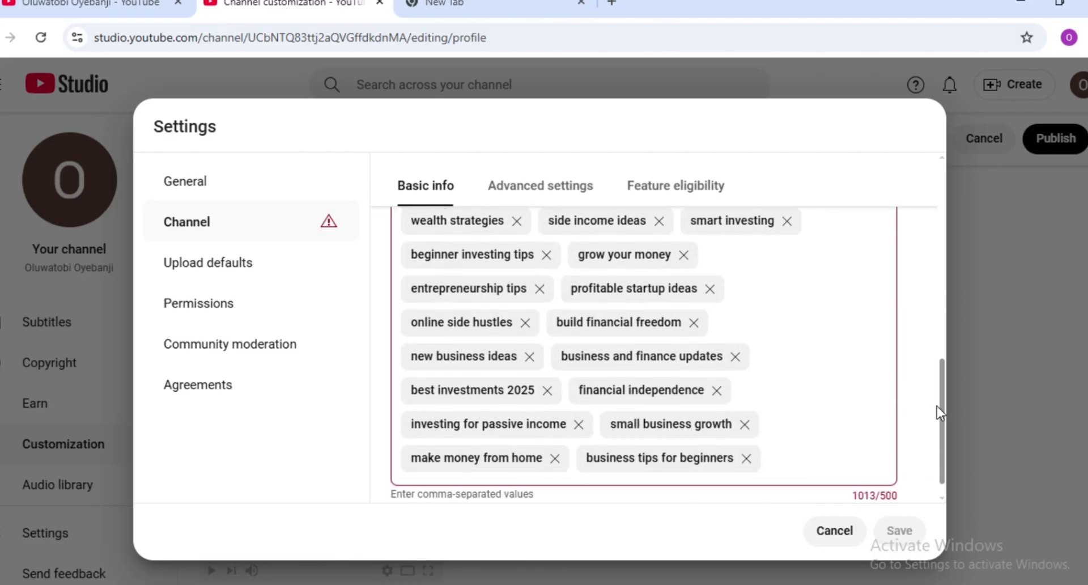
{"action": "key", "text": "ctrl+z"}
{"action": "left_click", "coordinate": [688, 434]}
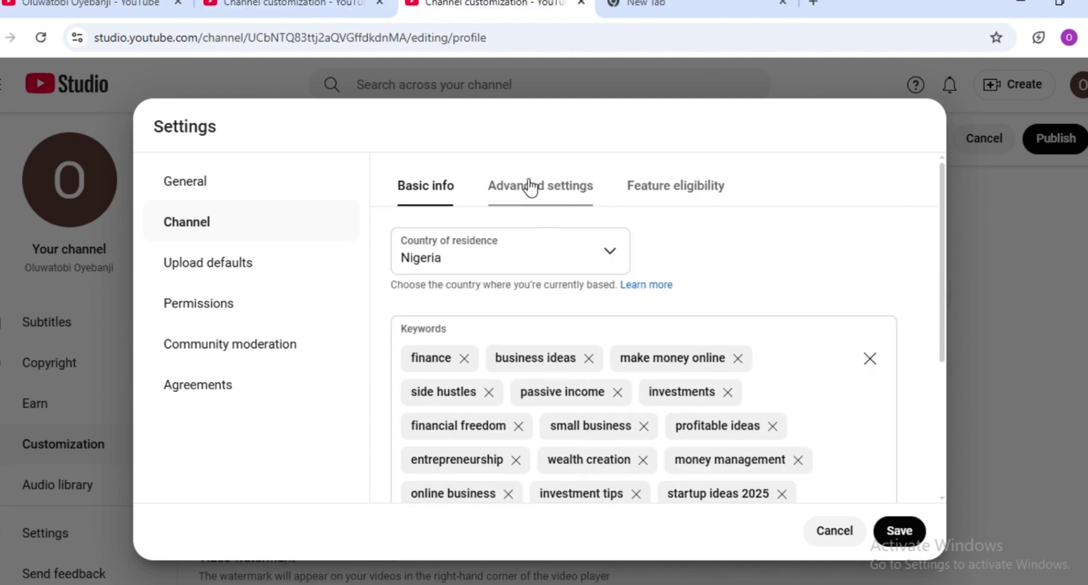
- In Advanced settings, mark the channel as not made for kids, then view Feature eligibility
{"action": "left_click", "coordinate": [530, 187]}
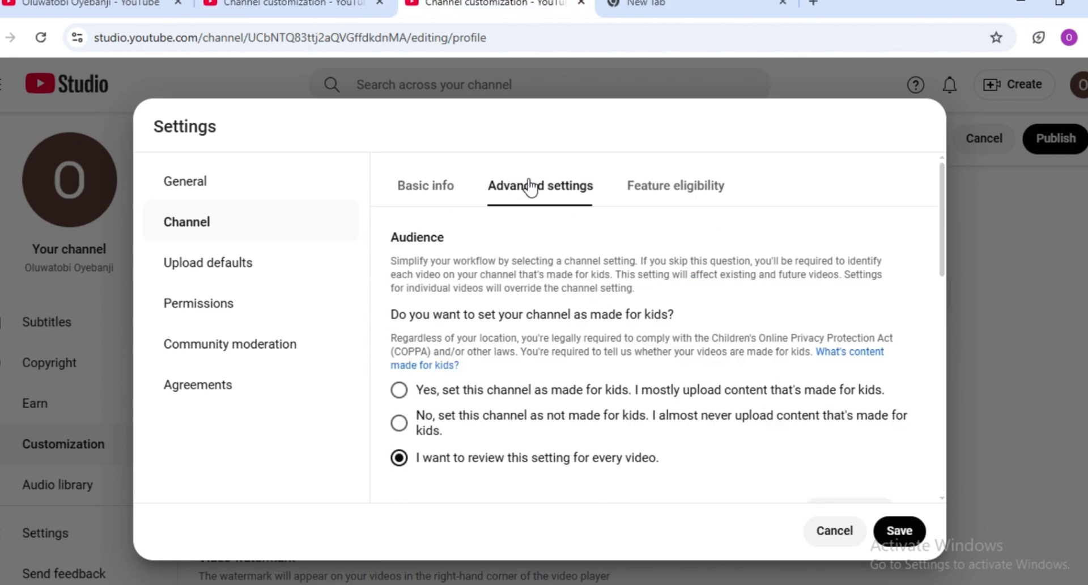
{"action": "scroll", "coordinate": [397, 355], "scroll_direction": "down", "scroll_amount": 1}
{"action": "left_click", "coordinate": [399, 355]}
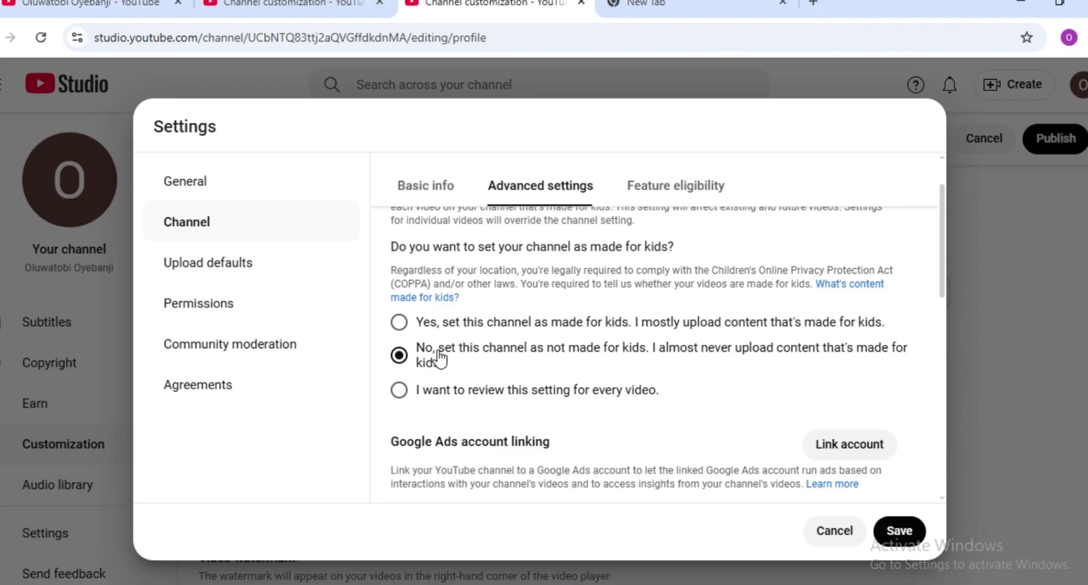
{"action": "left_click_drag", "start_coordinate": [944, 284], "coordinate": [948, 349]}
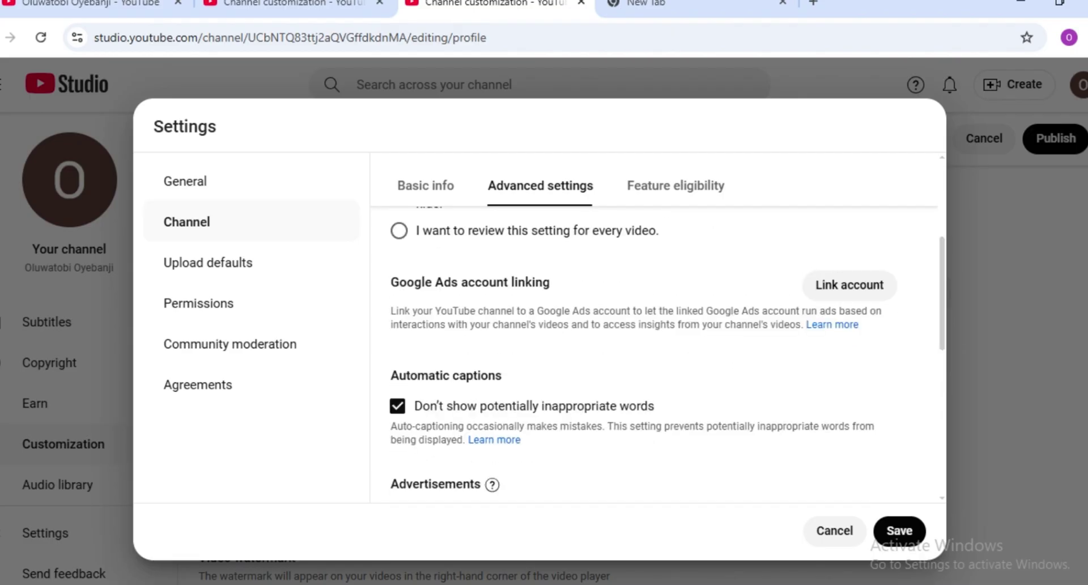
{"action": "left_click_drag", "start_coordinate": [934, 272], "coordinate": [936, 440]}
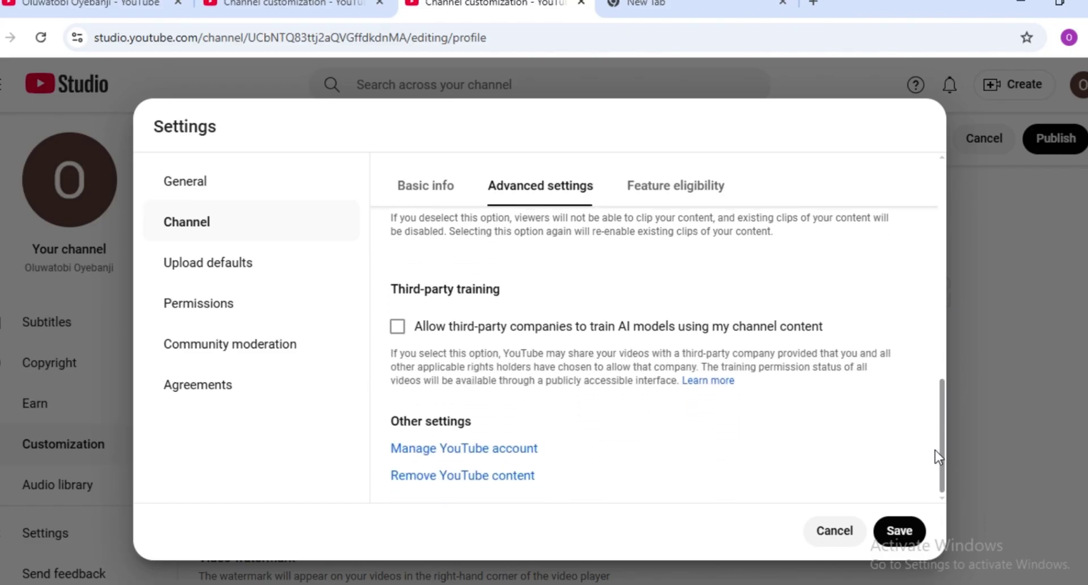
{"action": "left_click", "coordinate": [657, 190]}
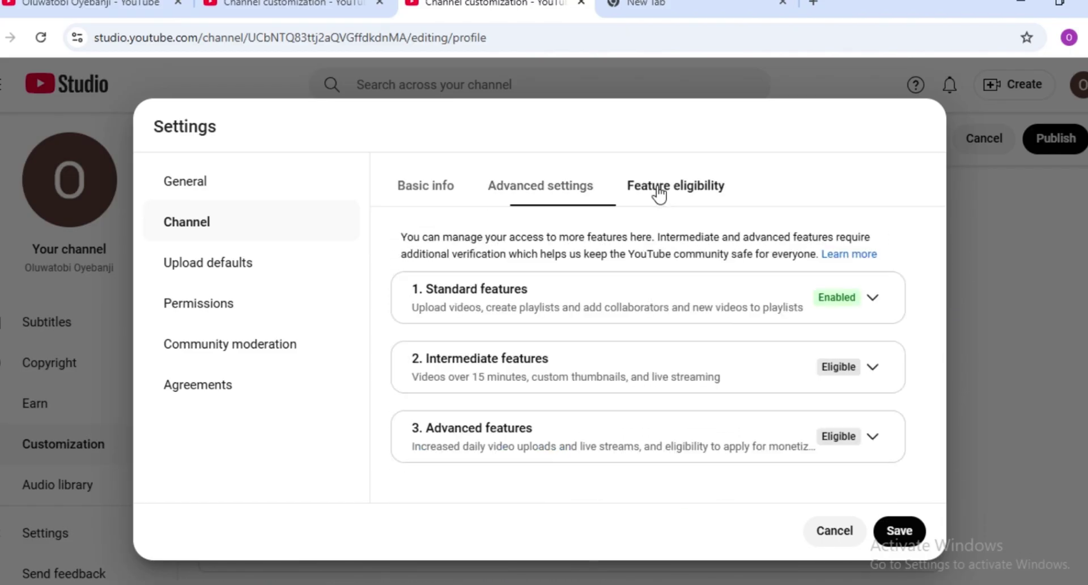
- Review the Standard and Intermediate feature requirements, then start phone verification for intermediate features
{"action": "left_click", "coordinate": [871, 299]}
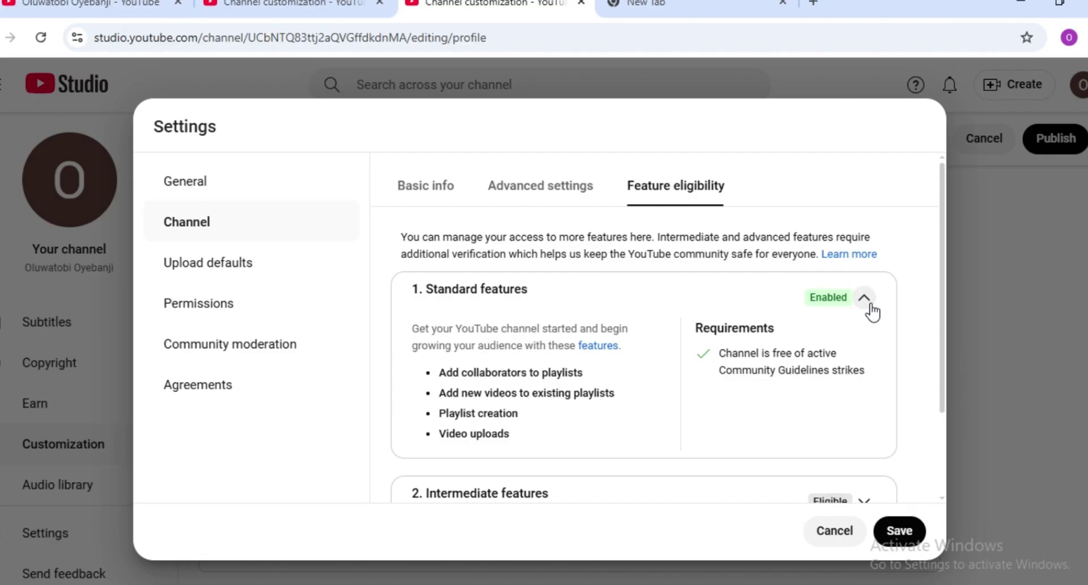
{"action": "left_click", "coordinate": [870, 306]}
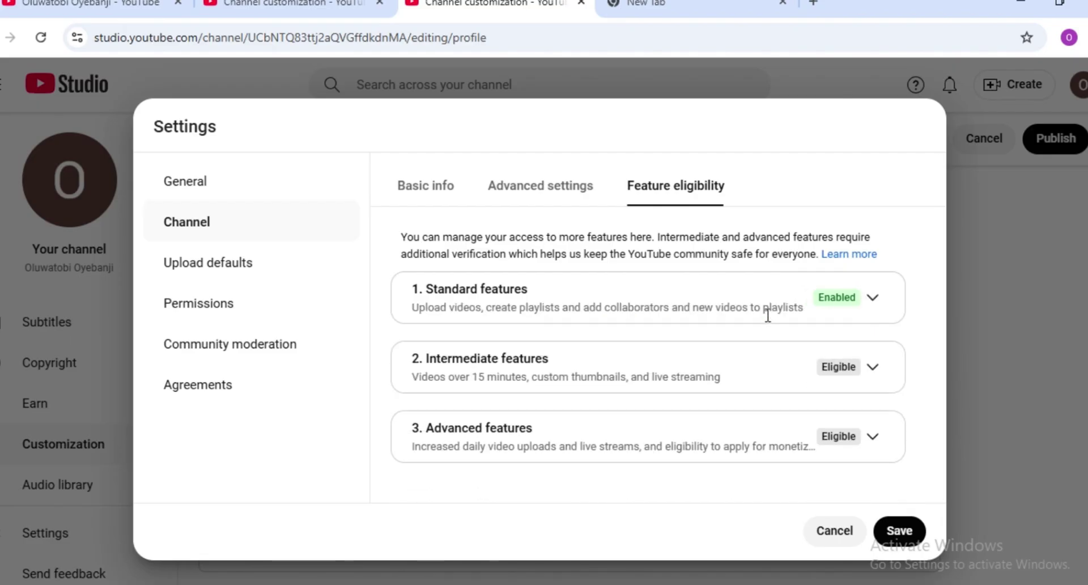
{"action": "left_click", "coordinate": [882, 370]}
{"action": "left_click_drag", "start_coordinate": [942, 356], "coordinate": [942, 400]}
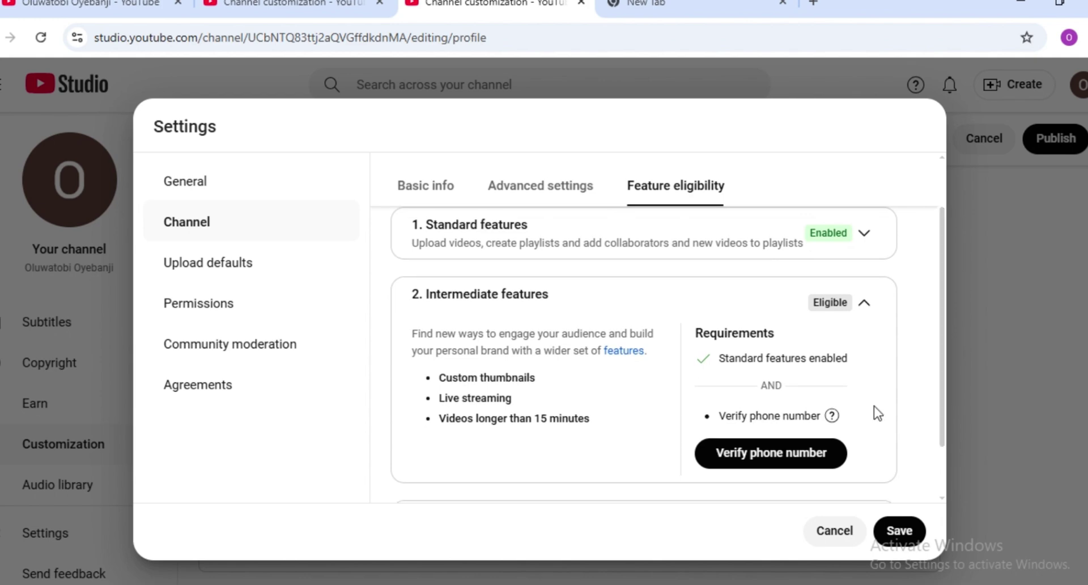
{"action": "left_click", "coordinate": [762, 456]}
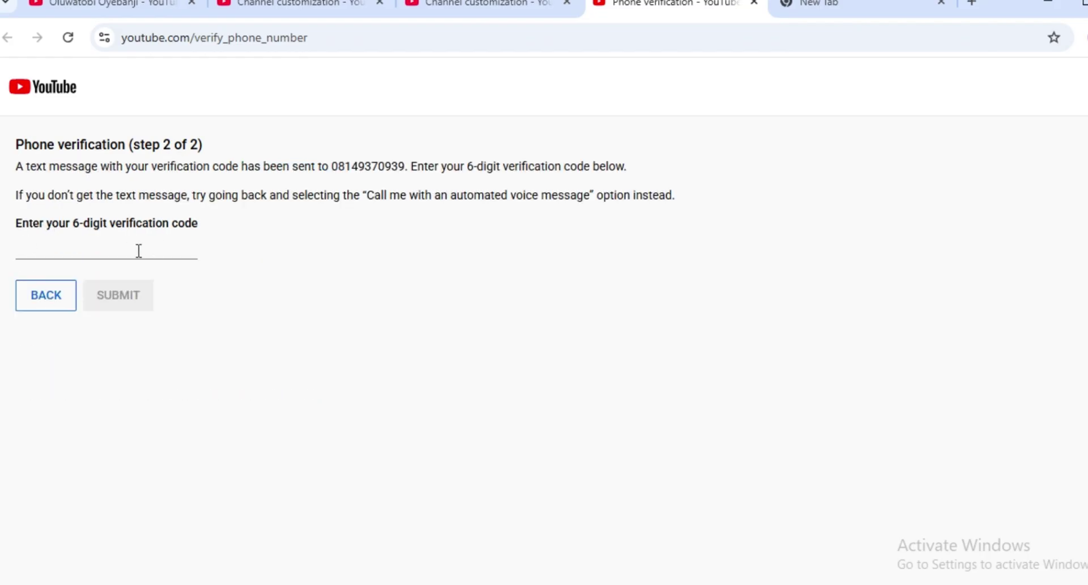
- Submit the phone verification code and close the verification tab to get back to Studio
{"action": "left_click", "coordinate": [139, 251]}
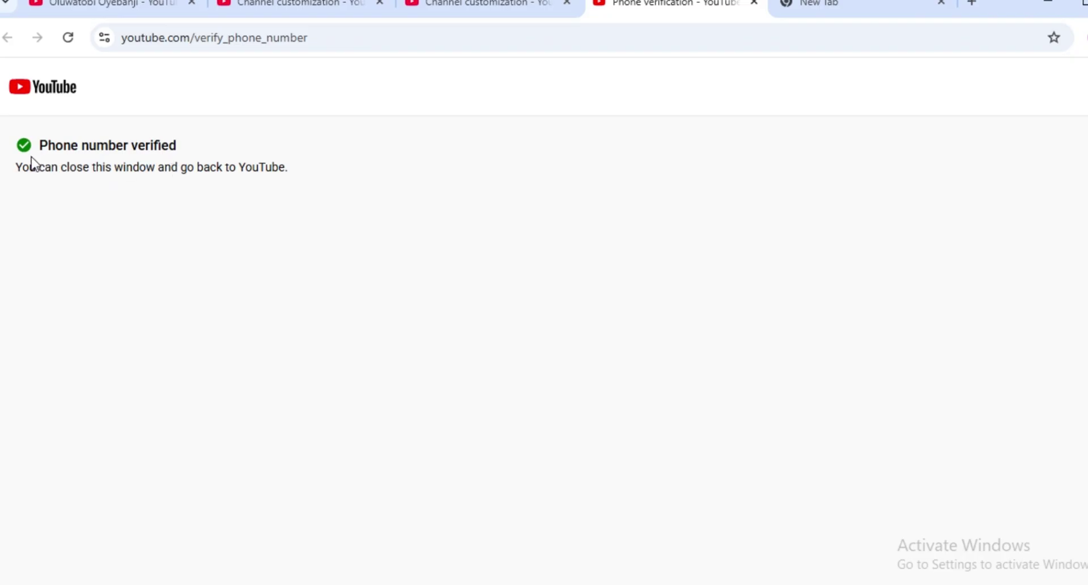
{"action": "key", "text": "ctrl+w"}
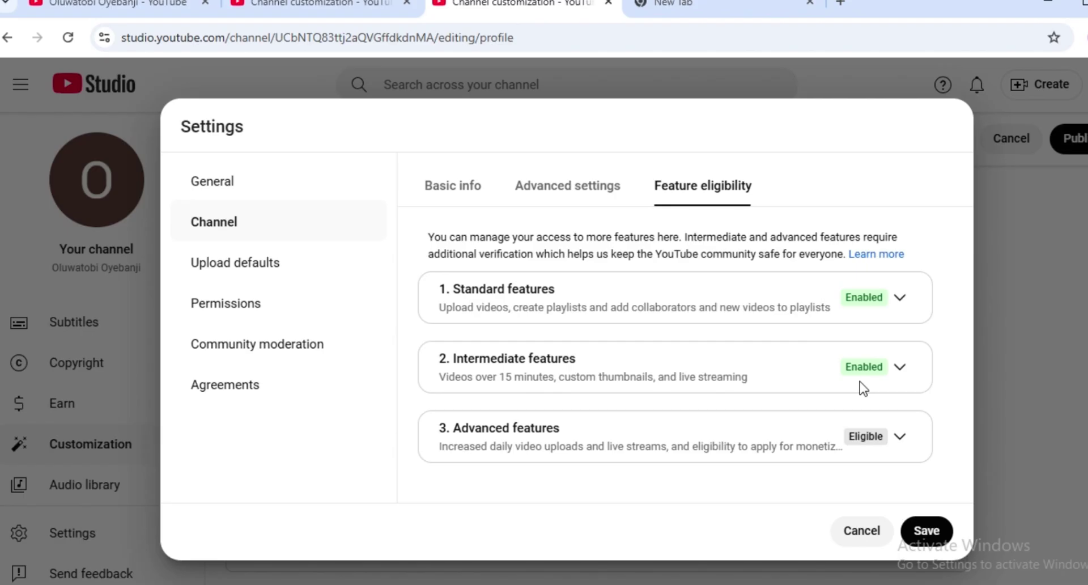
- Review the Advanced features requirements, cancel the 6-second video verification, and save the settings
{"action": "left_click", "coordinate": [901, 438]}
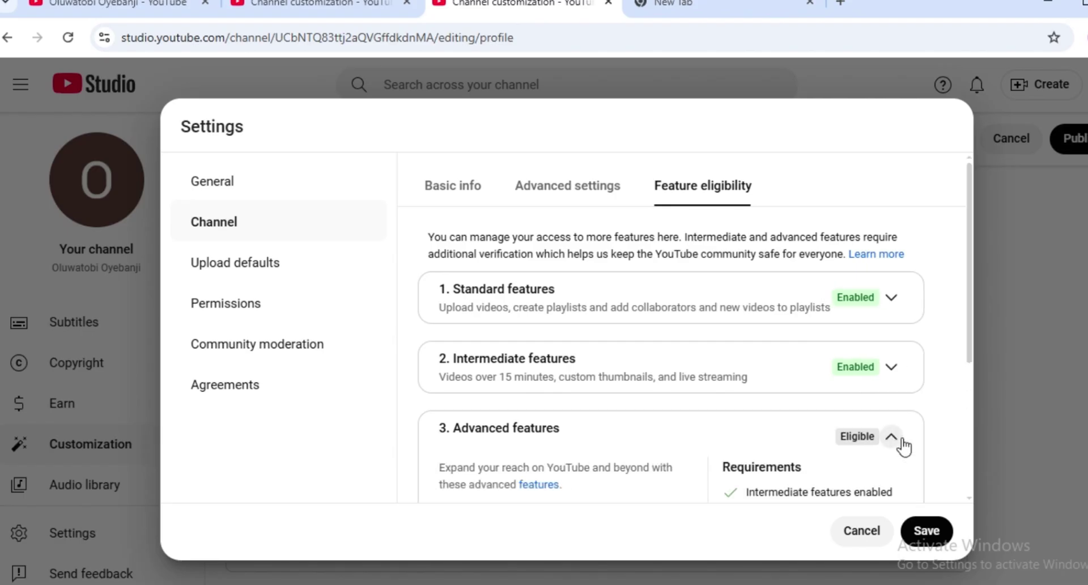
{"action": "left_click_drag", "start_coordinate": [971, 299], "coordinate": [961, 365]}
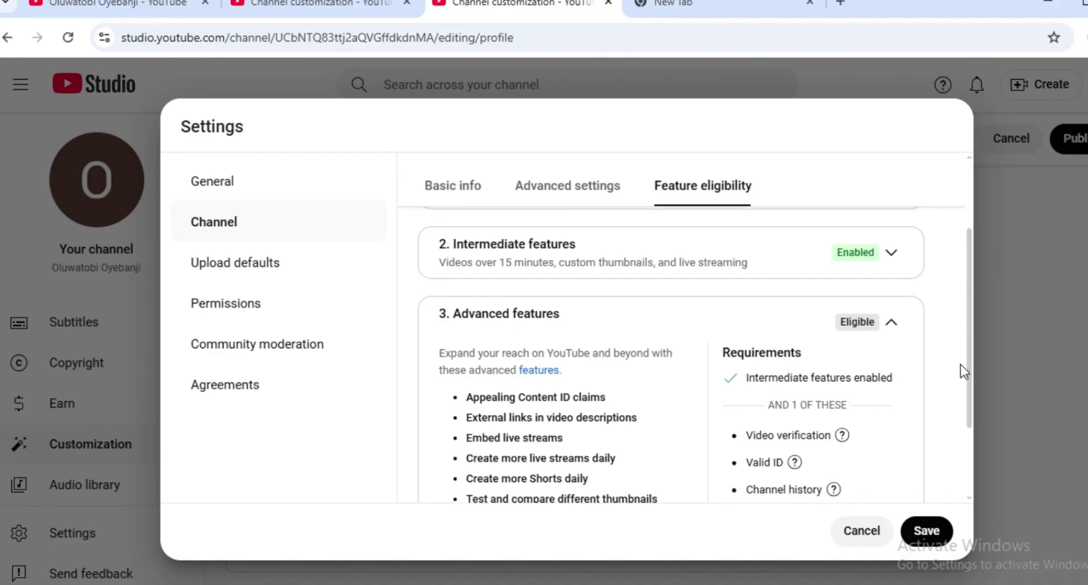
{"action": "scroll", "coordinate": [767, 369], "scroll_direction": "down", "scroll_amount": 2}
{"action": "left_click", "coordinate": [795, 452]}
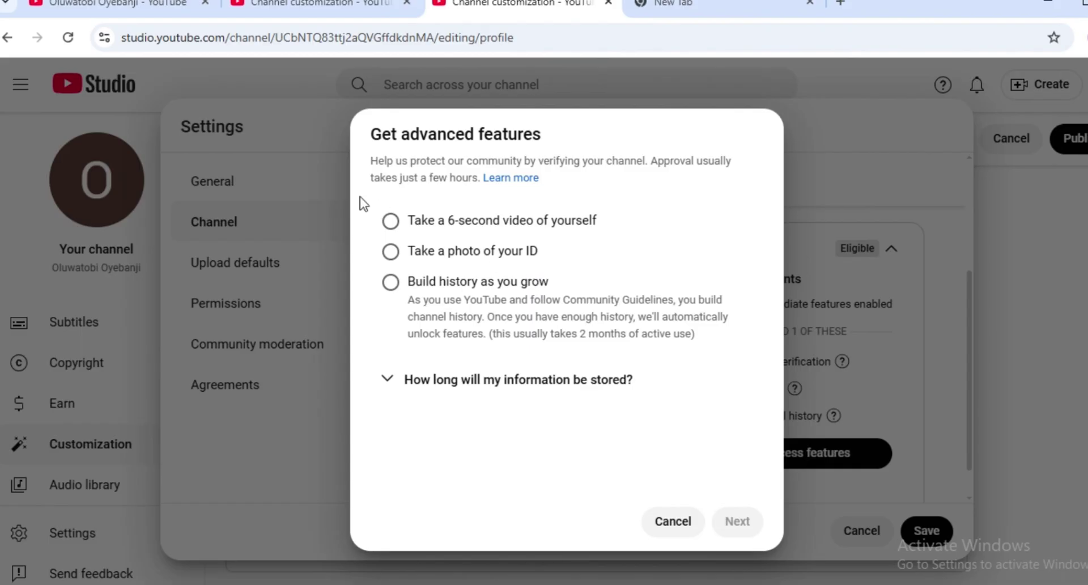
{"action": "left_click", "coordinate": [390, 220]}
{"action": "left_click", "coordinate": [667, 532]}
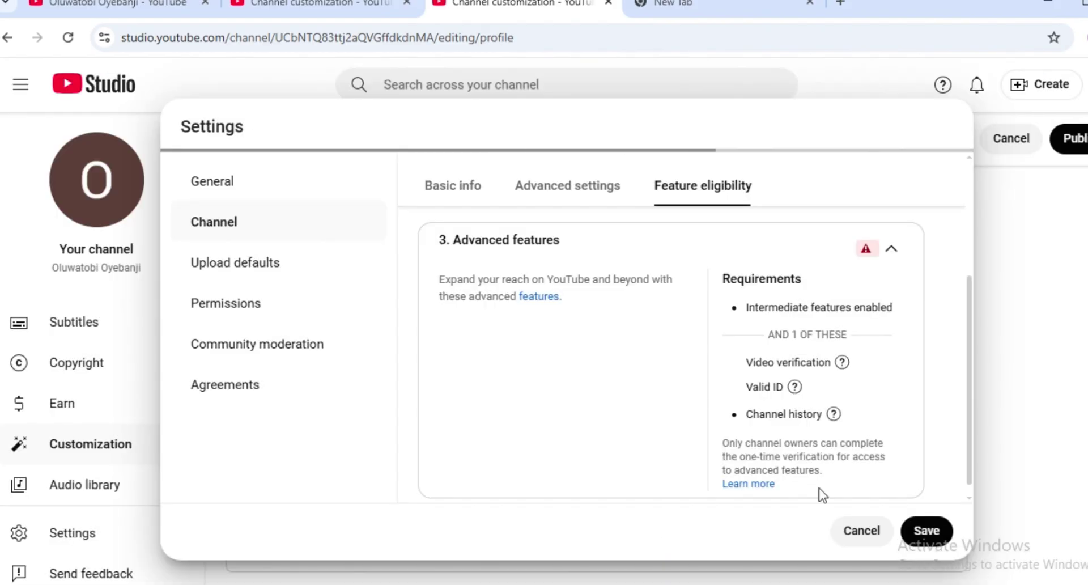
{"action": "left_click", "coordinate": [936, 529]}
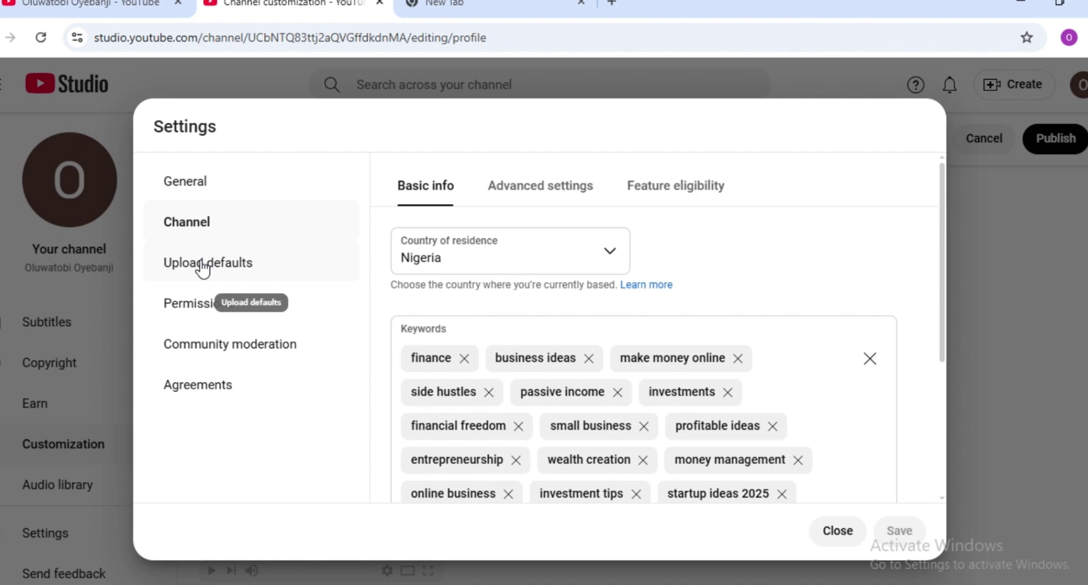
- Set the Upload defaults visibility for new uploads to Unlisted
{"action": "left_click", "coordinate": [202, 267]}
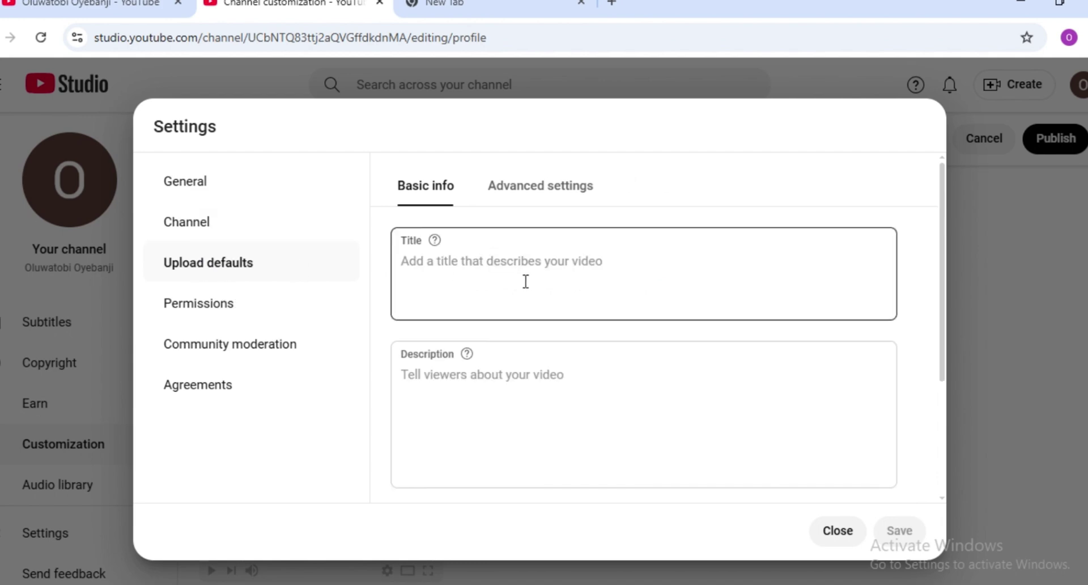
{"action": "scroll", "coordinate": [865, 425], "scroll_direction": "down", "scroll_amount": 3}
{"action": "scroll", "coordinate": [863, 352], "scroll_direction": "up", "scroll_amount": 2}
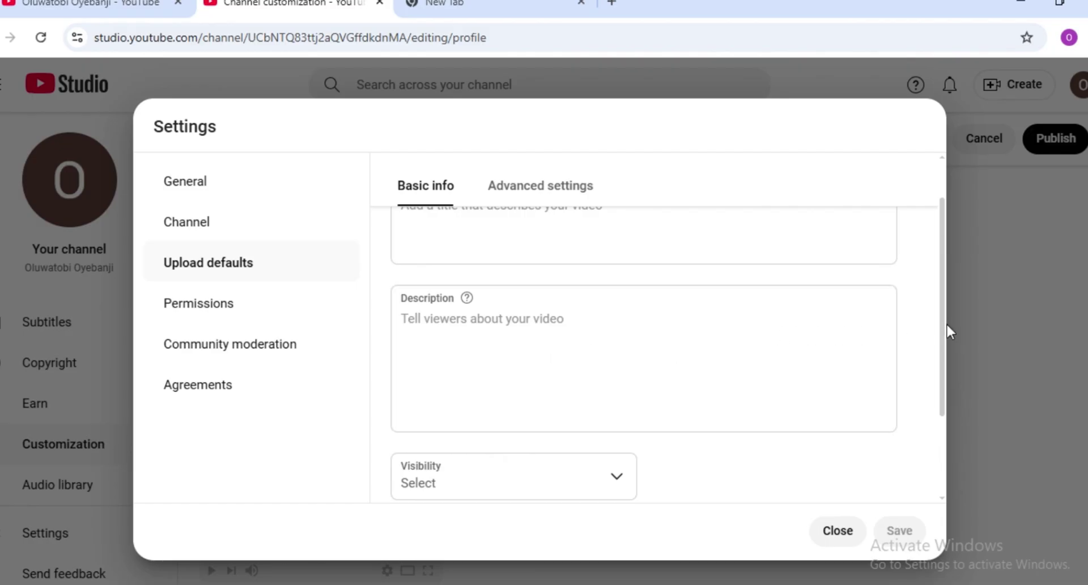
{"action": "triple_click", "coordinate": [879, 325]}
{"action": "left_click", "coordinate": [693, 344]}
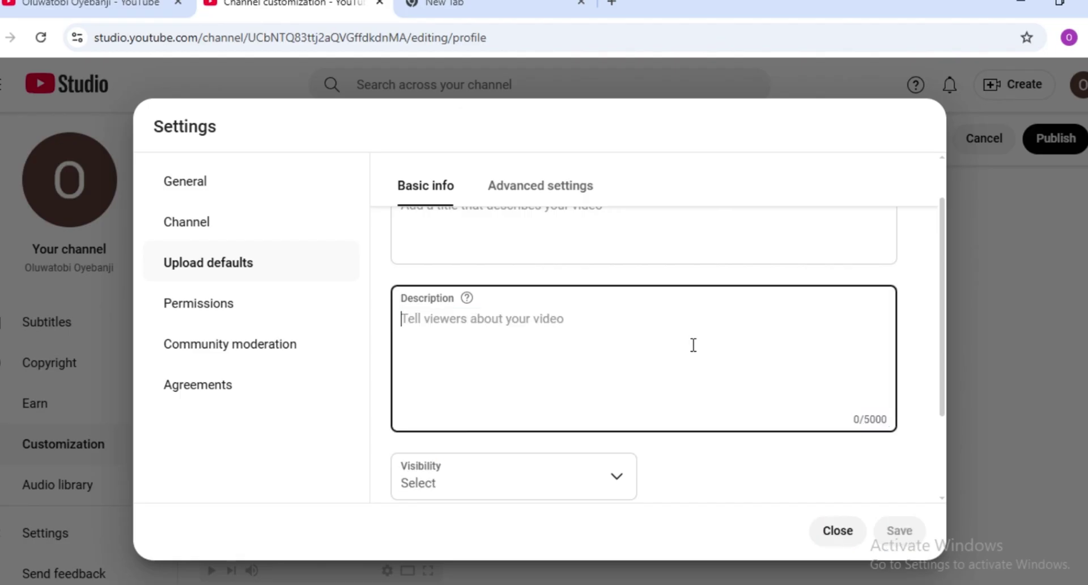
{"action": "left_click_drag", "start_coordinate": [945, 338], "coordinate": [928, 446]}
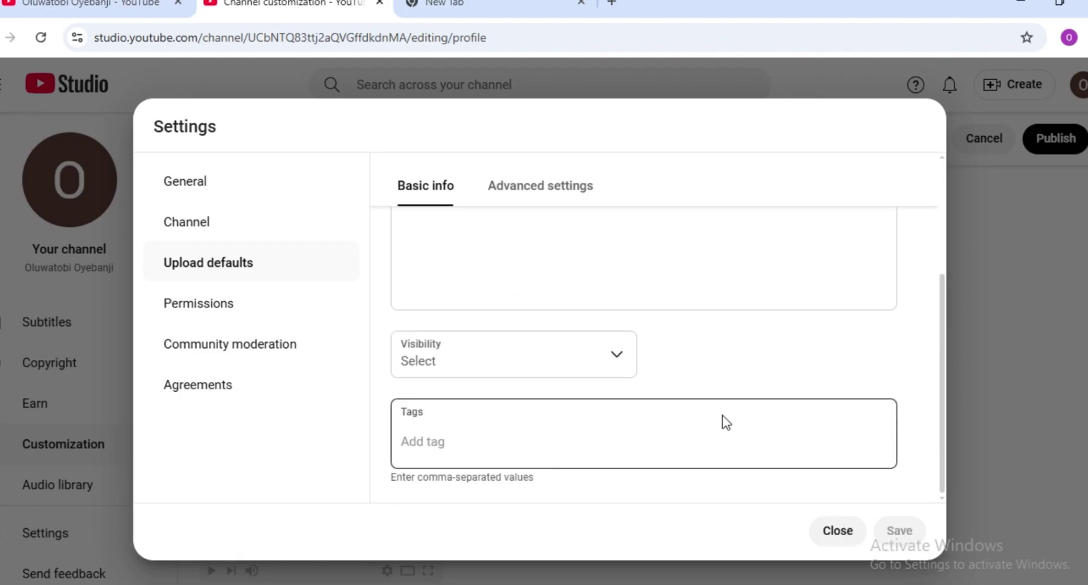
{"action": "left_click", "coordinate": [610, 350]}
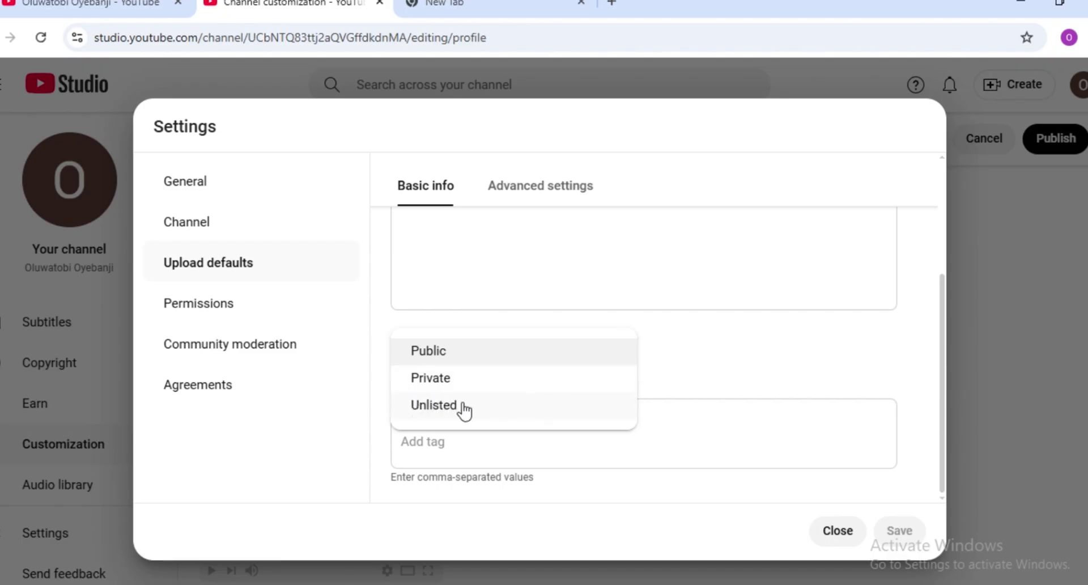
{"action": "left_click", "coordinate": [434, 406]}
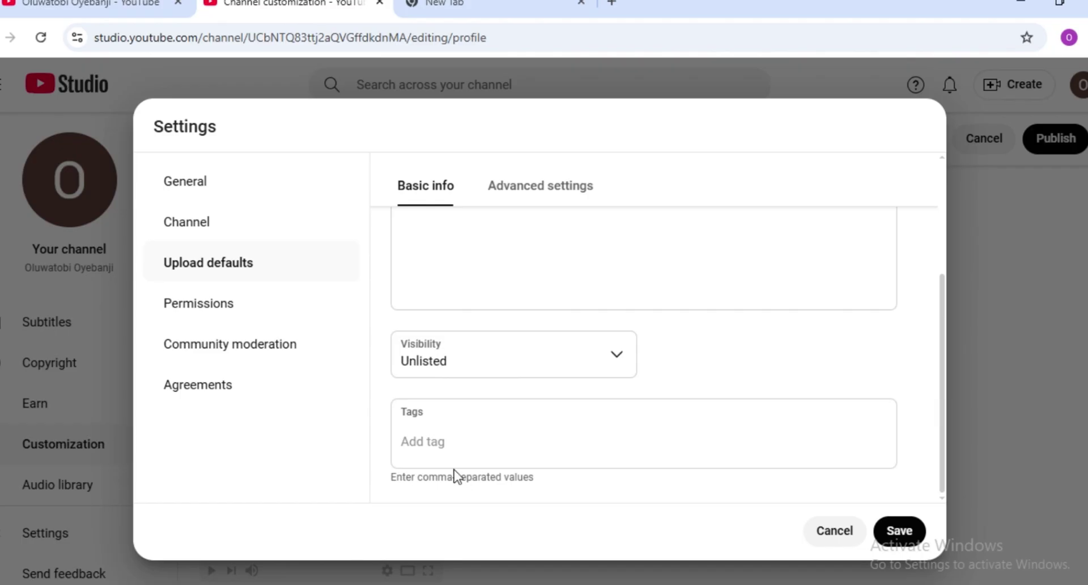
- Send the tag prompt to ChatGPT and select the roughly 495-character comma-separated tag block
{"action": "left_click", "coordinate": [413, 584]}
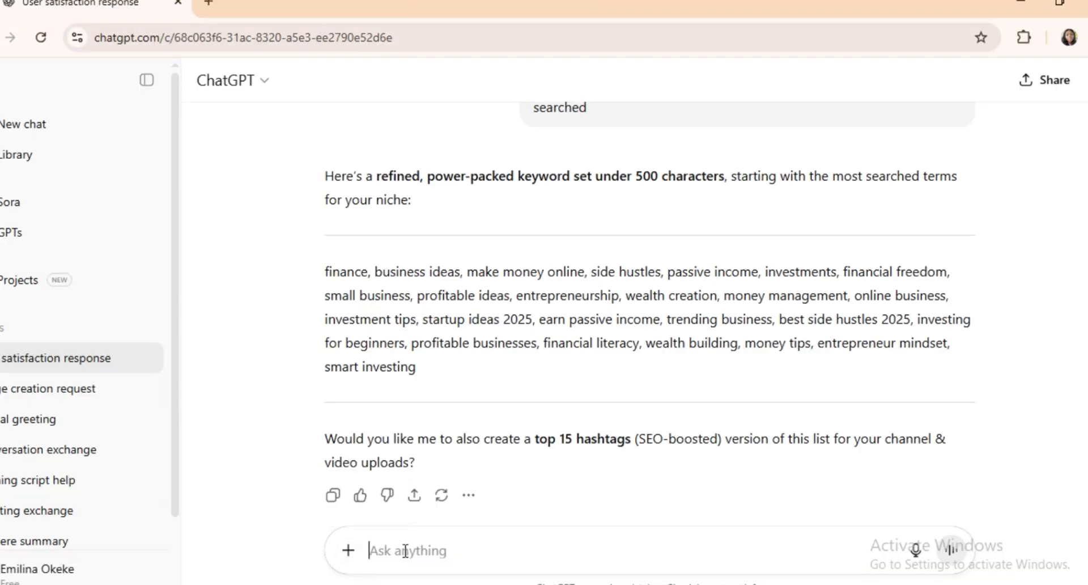
{"action": "type", "text": "\"Generate a single block of YouTube tags (separated by commas) with a maximum of 500 characters for a channel about finance, business ideas, entrepreneurship, side hustles, investments, and profitable businesses. Make them SEO-optimized, trending, and diverse, including both short keywords (1–2 words) and long-tail keywords (3–5 words). Do not exceed 500 characters in total.\""}
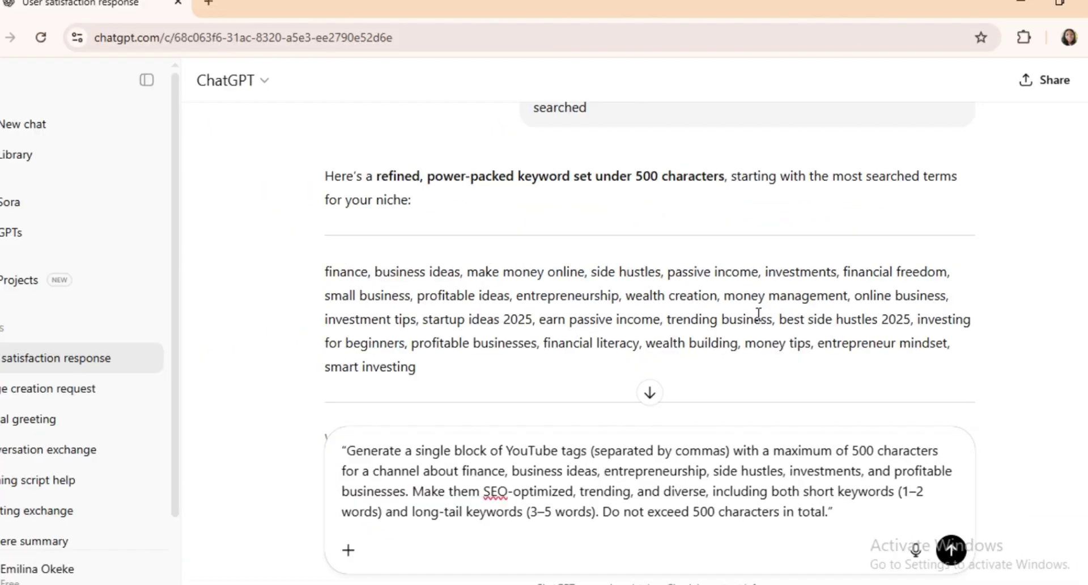
{"action": "key", "text": "Return"}
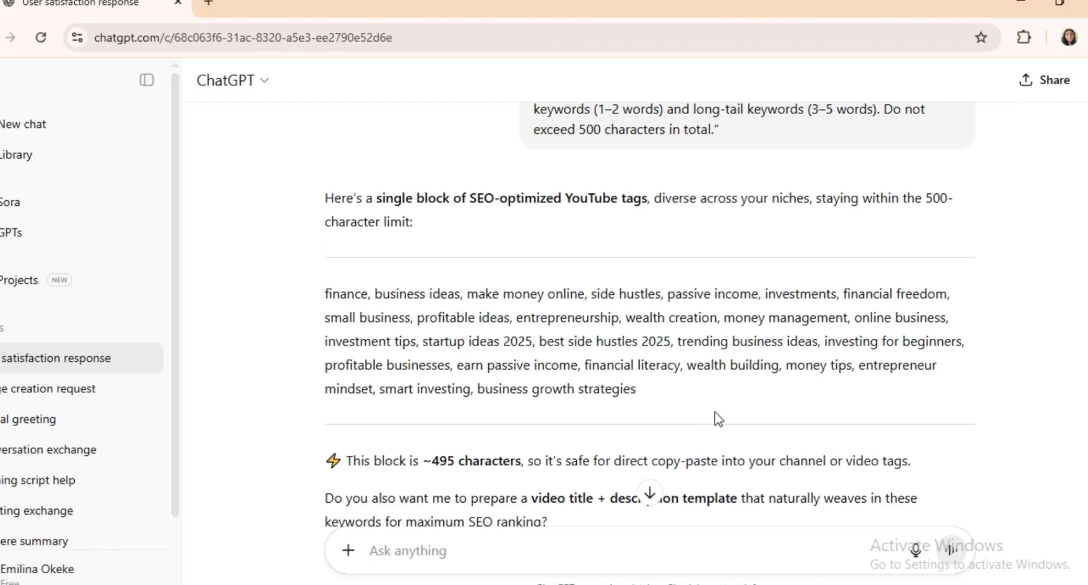
{"action": "left_click_drag", "start_coordinate": [716, 412], "coordinate": [285, 292]}
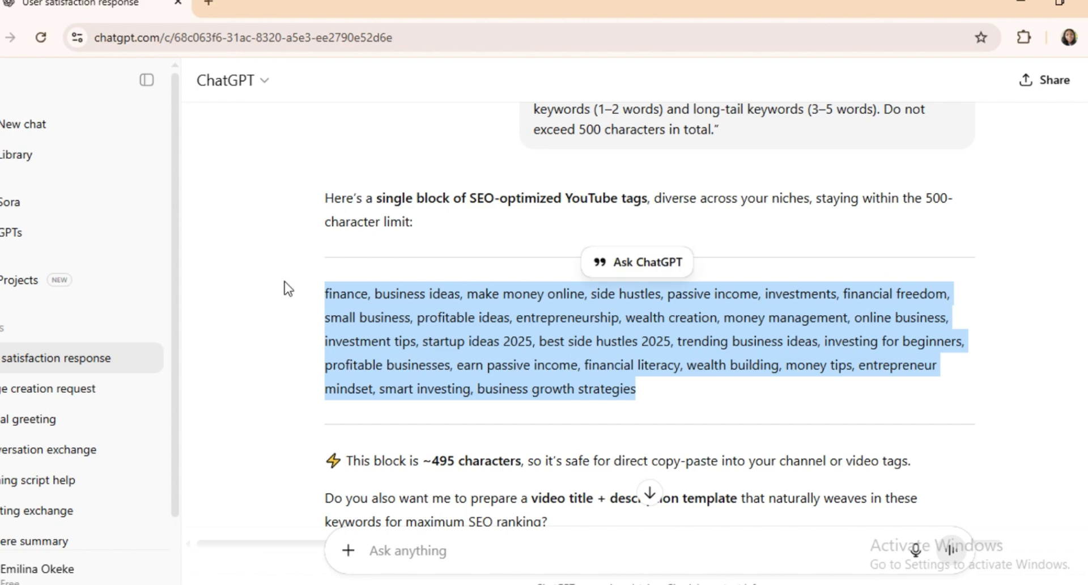
{"action": "key", "text": "alt+Tab"}
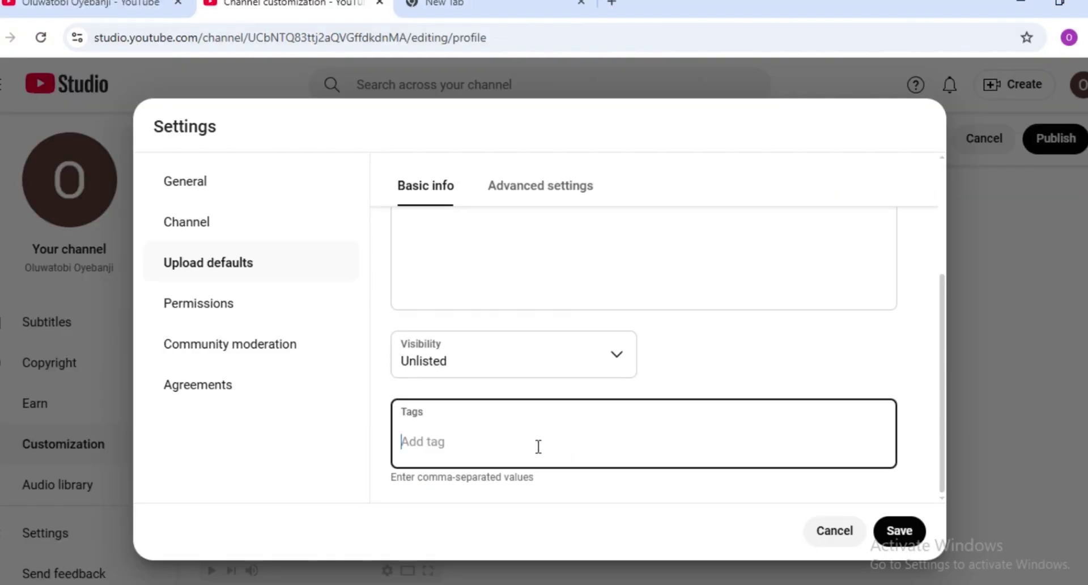
- Fill default Tags to 500/500 characters, set video language to English and category to Education
{"action": "key", "text": "ctrl+v"}
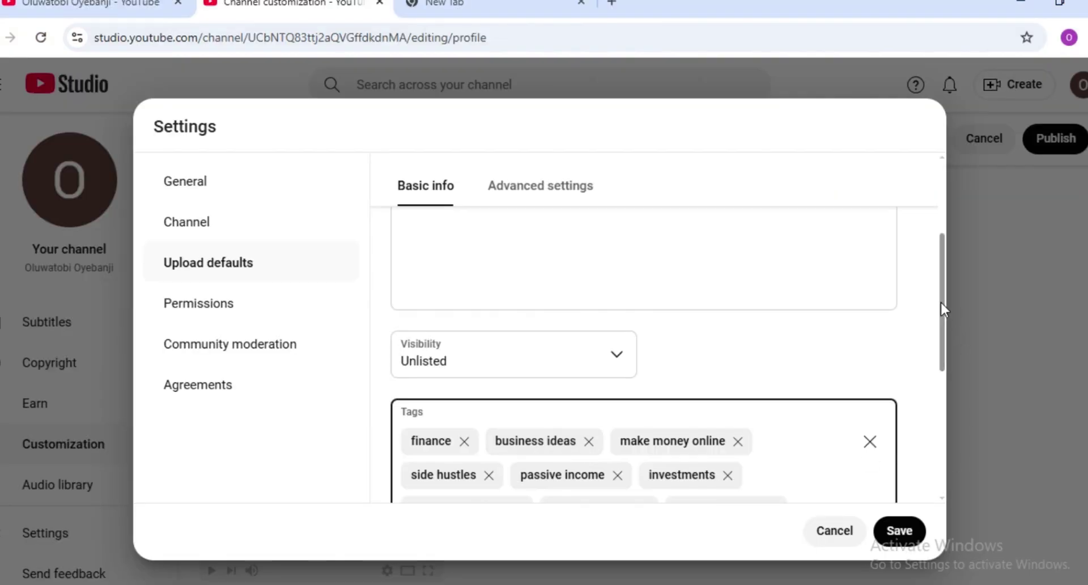
{"action": "left_click_drag", "start_coordinate": [940, 300], "coordinate": [939, 458]}
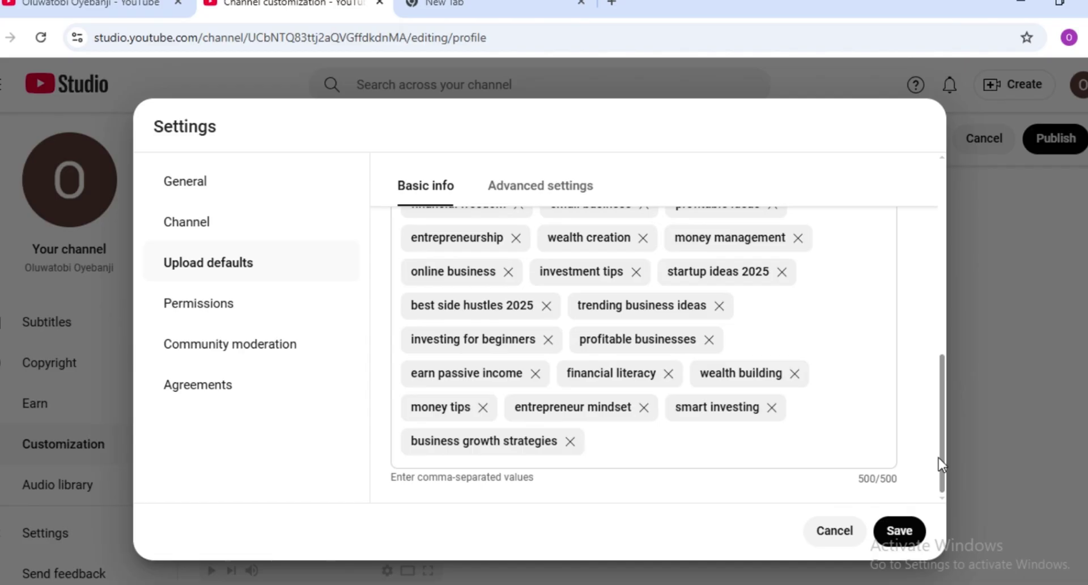
{"action": "left_click", "coordinate": [537, 188]}
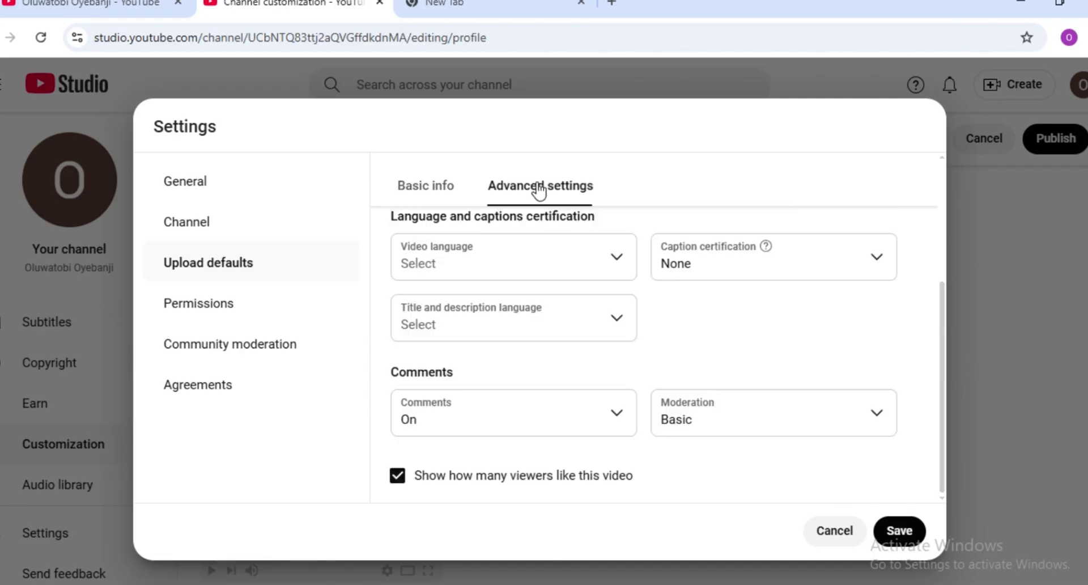
{"action": "left_click_drag", "start_coordinate": [941, 349], "coordinate": [934, 235]}
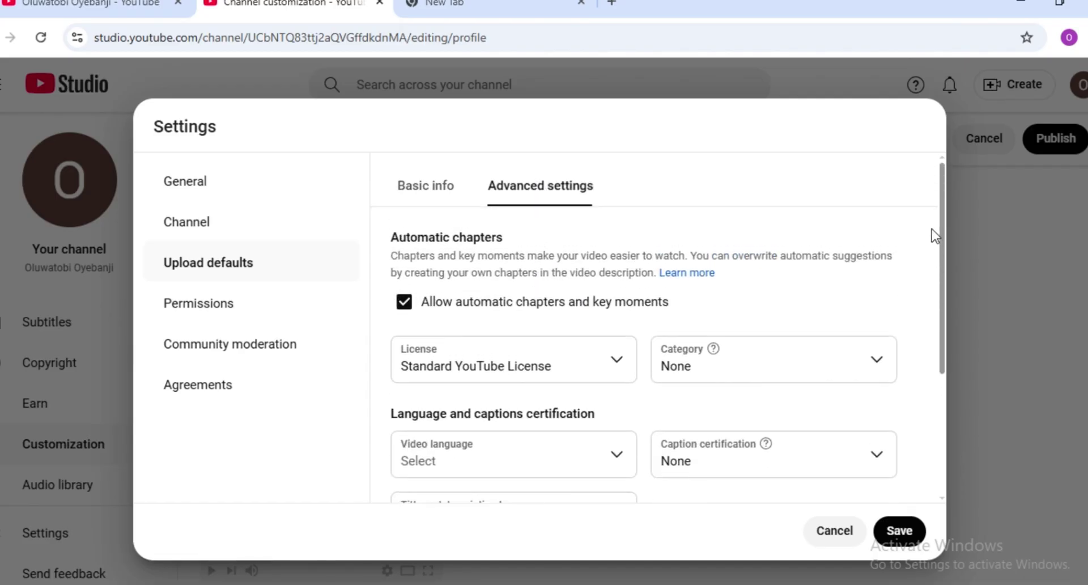
{"action": "scroll", "coordinate": [932, 229], "scroll_direction": "down", "scroll_amount": 3}
{"action": "left_click", "coordinate": [611, 263]}
{"action": "scroll", "coordinate": [488, 501], "scroll_direction": "down", "scroll_amount": 10}
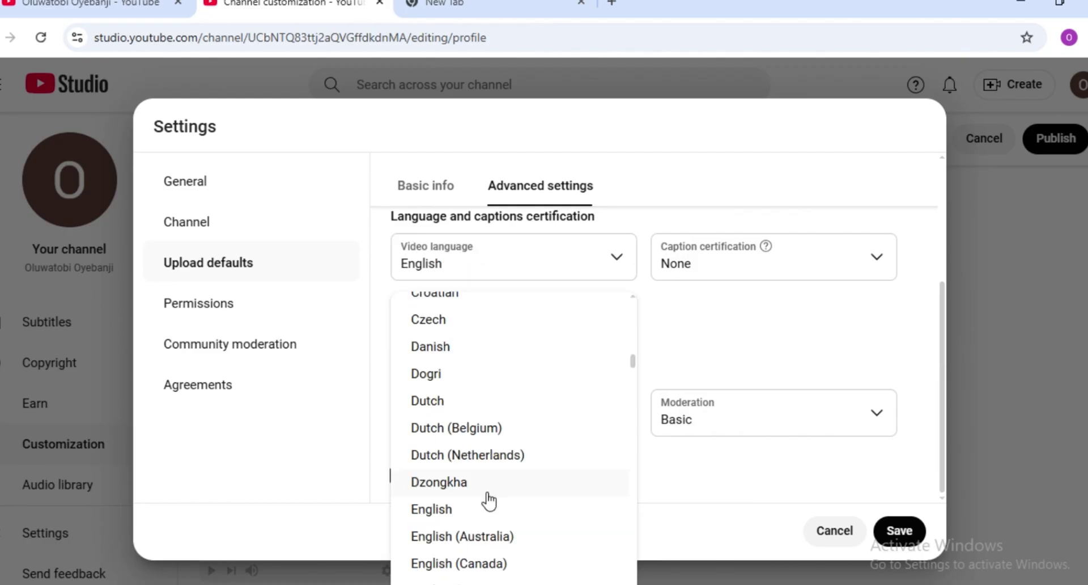
{"action": "left_click", "coordinate": [439, 516]}
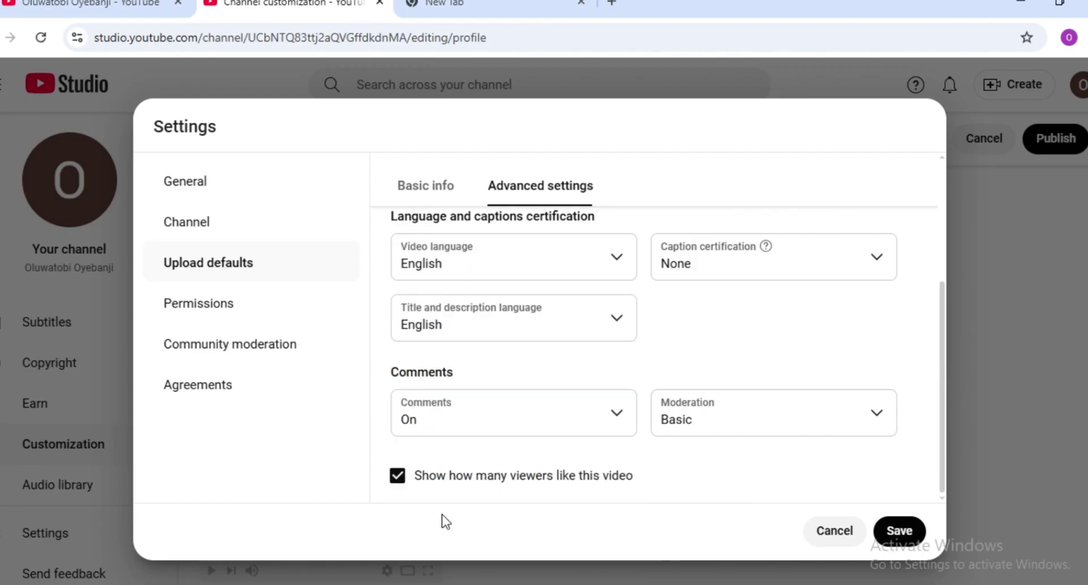
{"action": "left_click", "coordinate": [876, 323]}
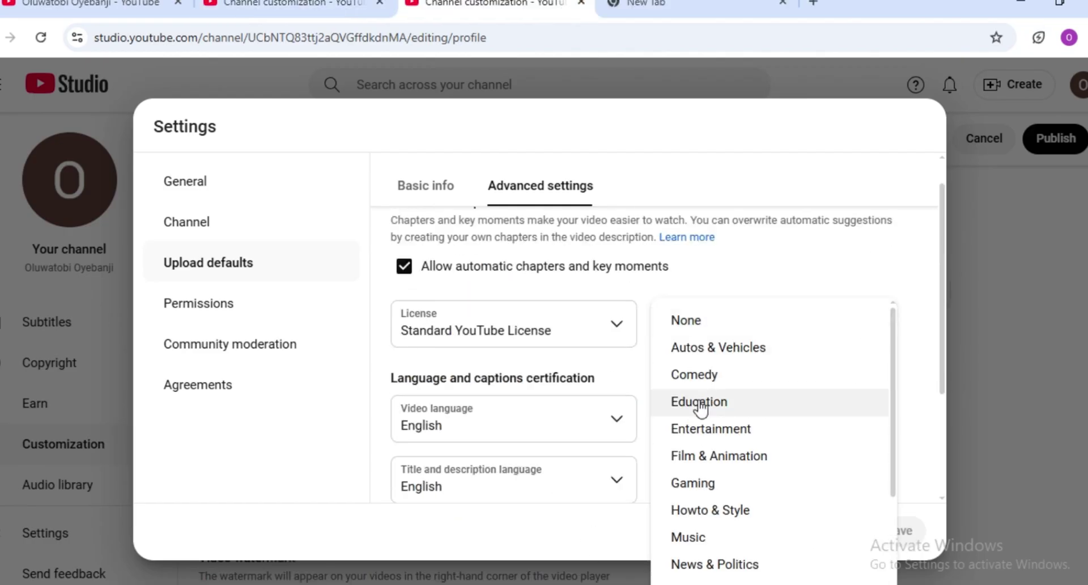
{"action": "left_click", "coordinate": [701, 404]}
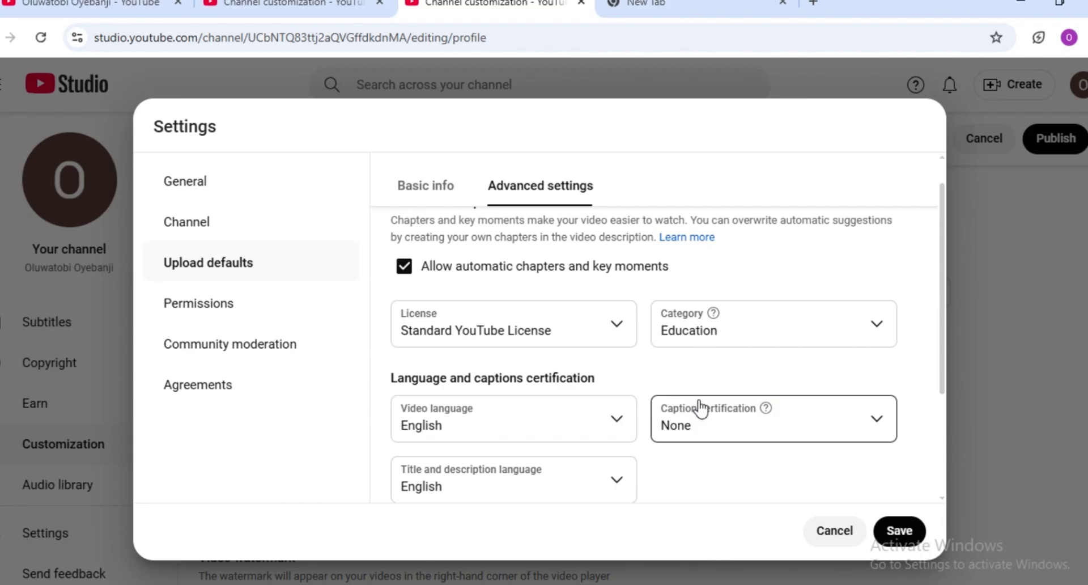
{"action": "left_click", "coordinate": [205, 305]}
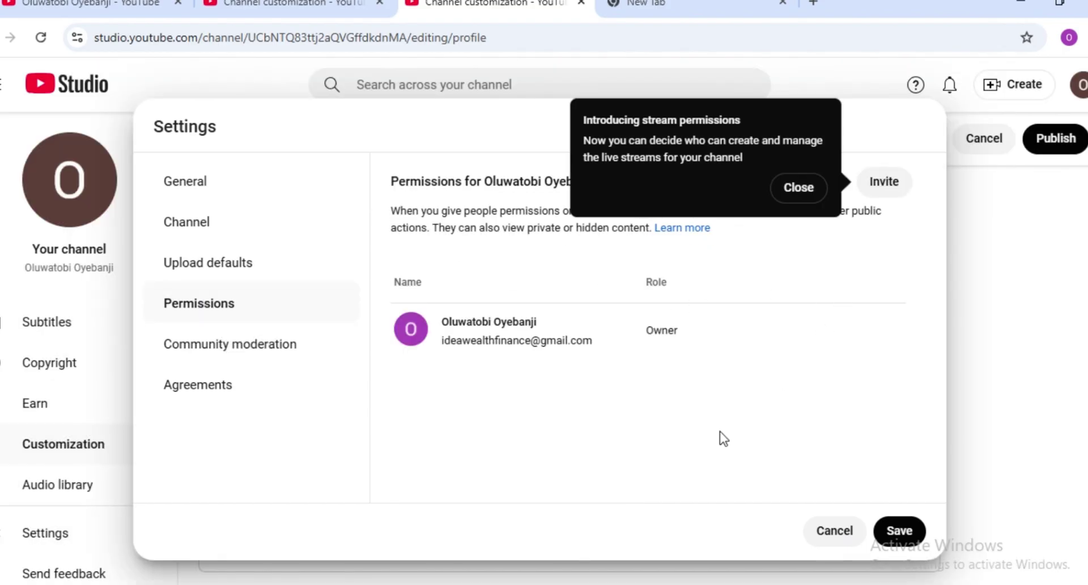
- Review Community moderation and Agreements settings, then publish the customization and view the channel
{"action": "left_click", "coordinate": [262, 346]}
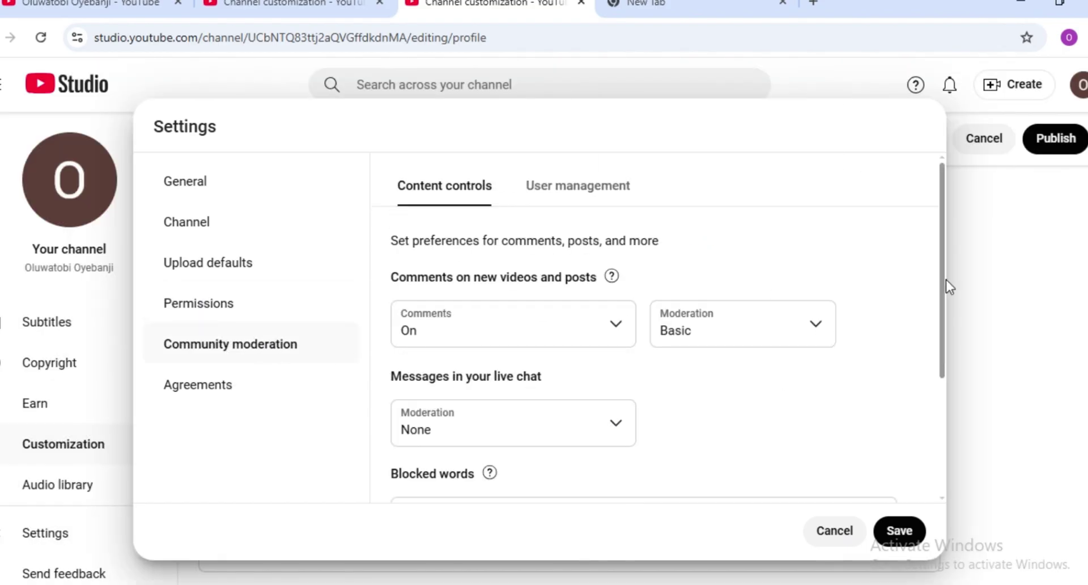
{"action": "left_click_drag", "start_coordinate": [946, 280], "coordinate": [939, 384]}
{"action": "scroll", "coordinate": [737, 283], "scroll_direction": "up", "scroll_amount": 3}
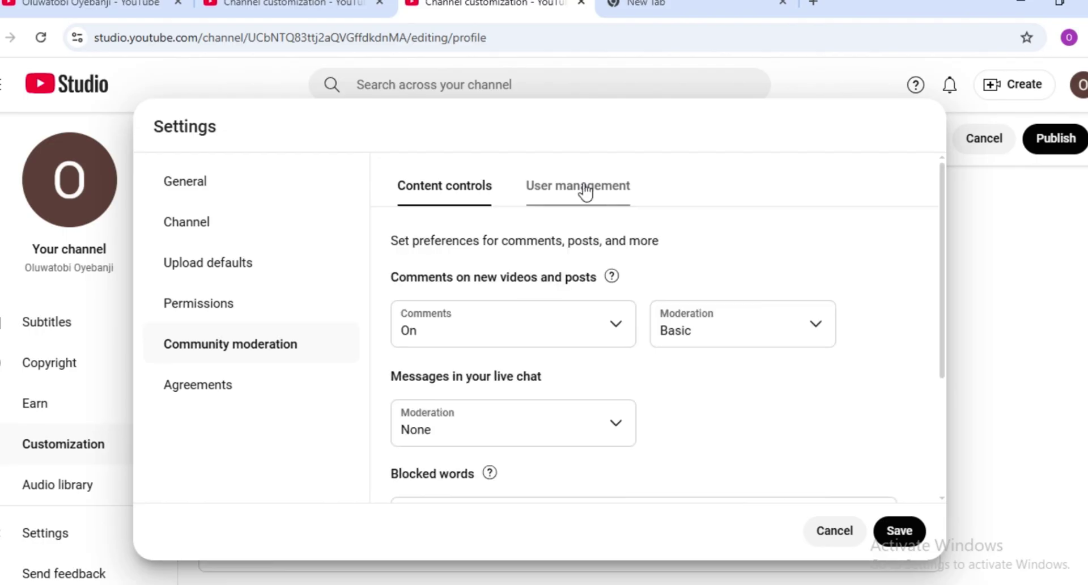
{"action": "left_click", "coordinate": [584, 188]}
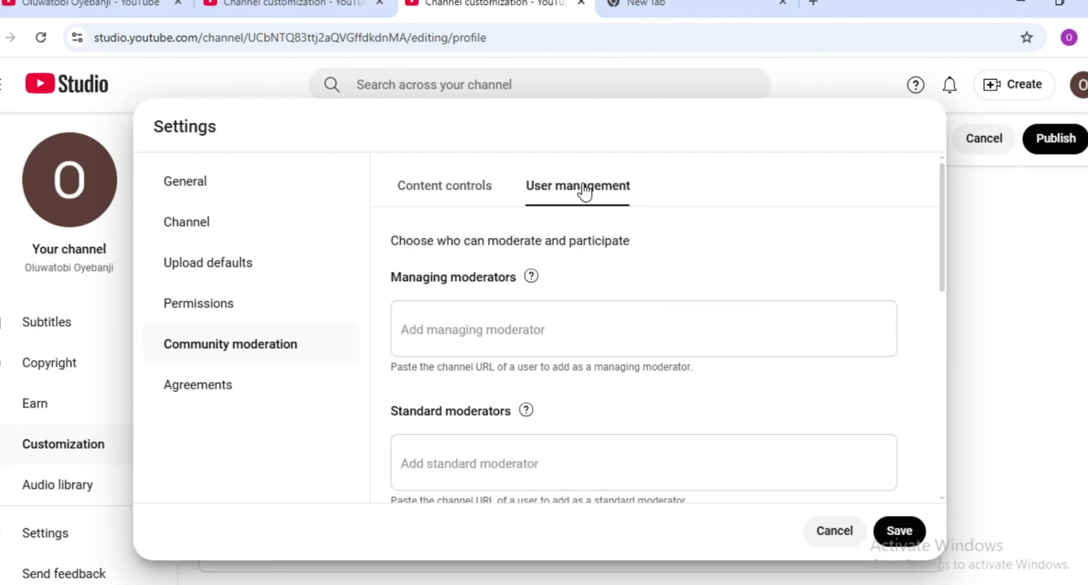
{"action": "scroll", "coordinate": [928, 365], "scroll_direction": "down", "scroll_amount": 8}
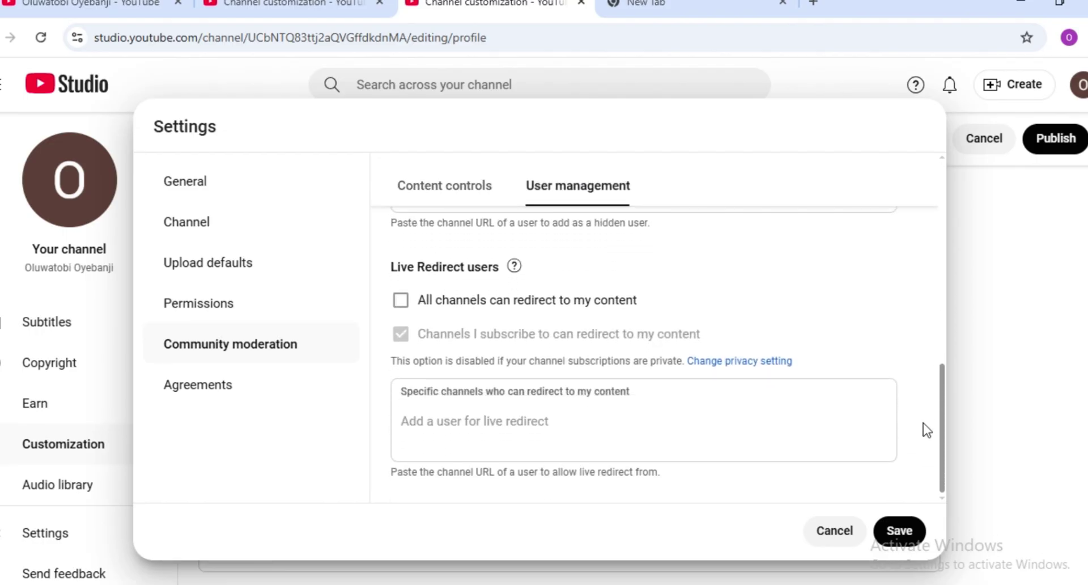
{"action": "left_click", "coordinate": [212, 388]}
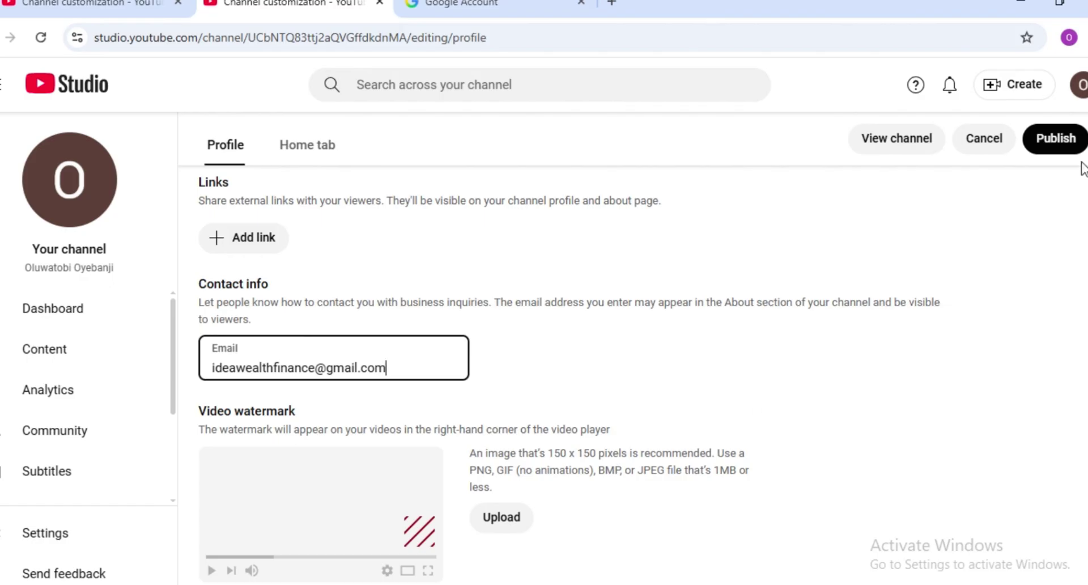
{"action": "left_click", "coordinate": [1065, 139]}
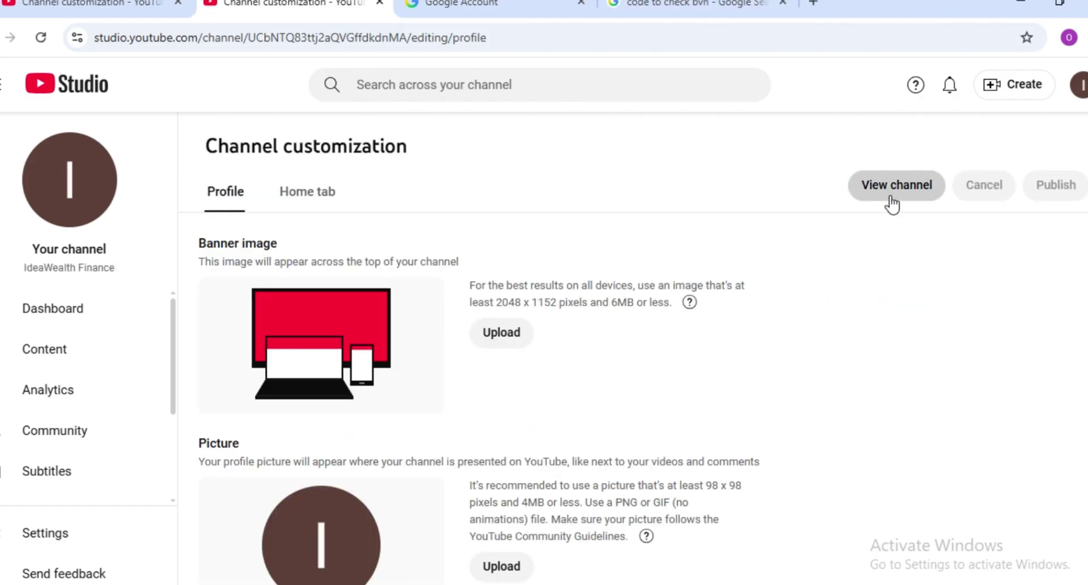
{"action": "left_click", "coordinate": [894, 203]}
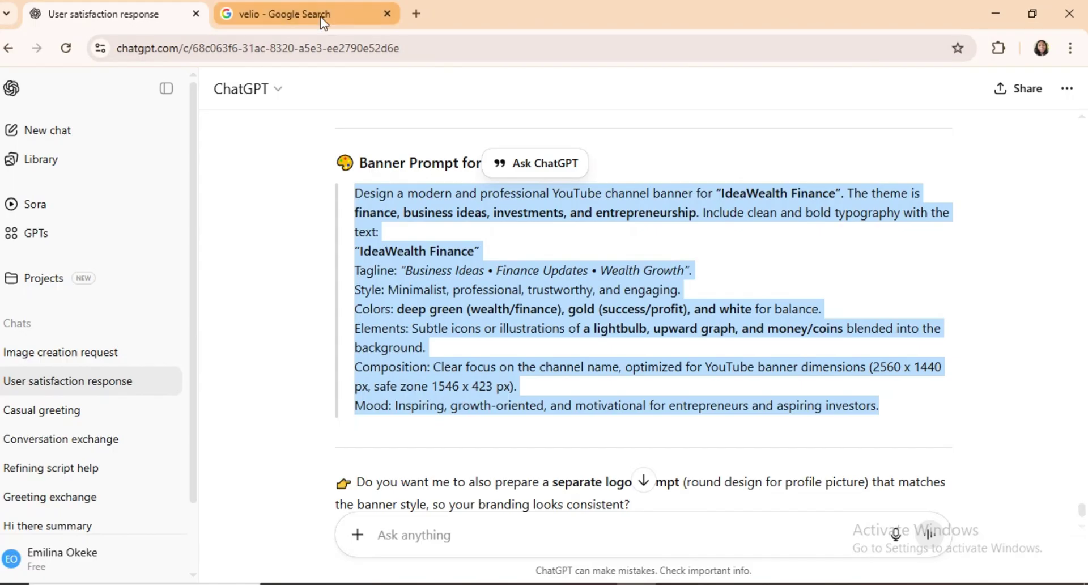
{"action": "left_click", "coordinate": [320, 16]}
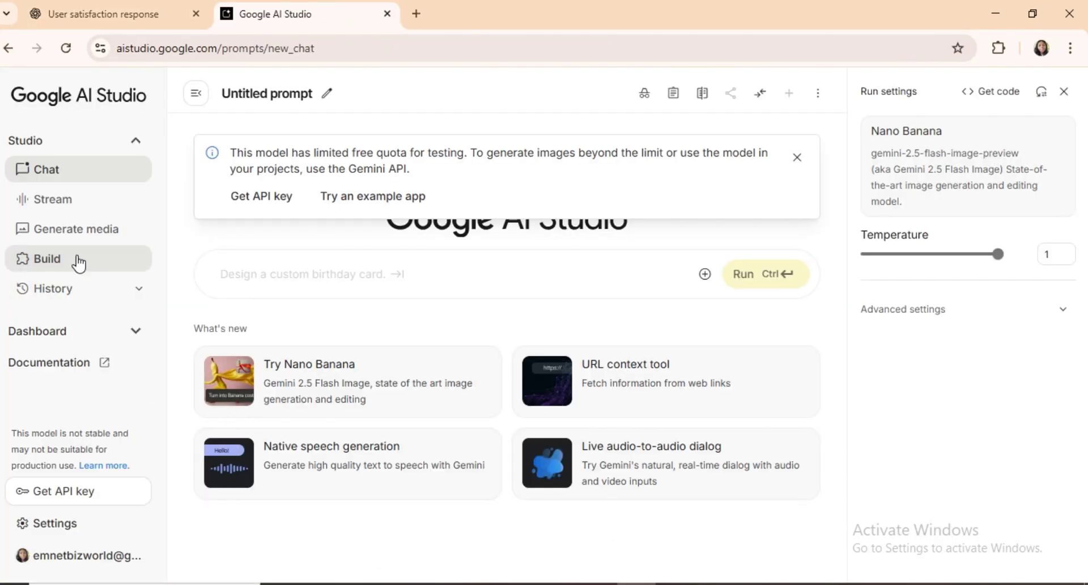
{"action": "left_click", "coordinate": [87, 235]}
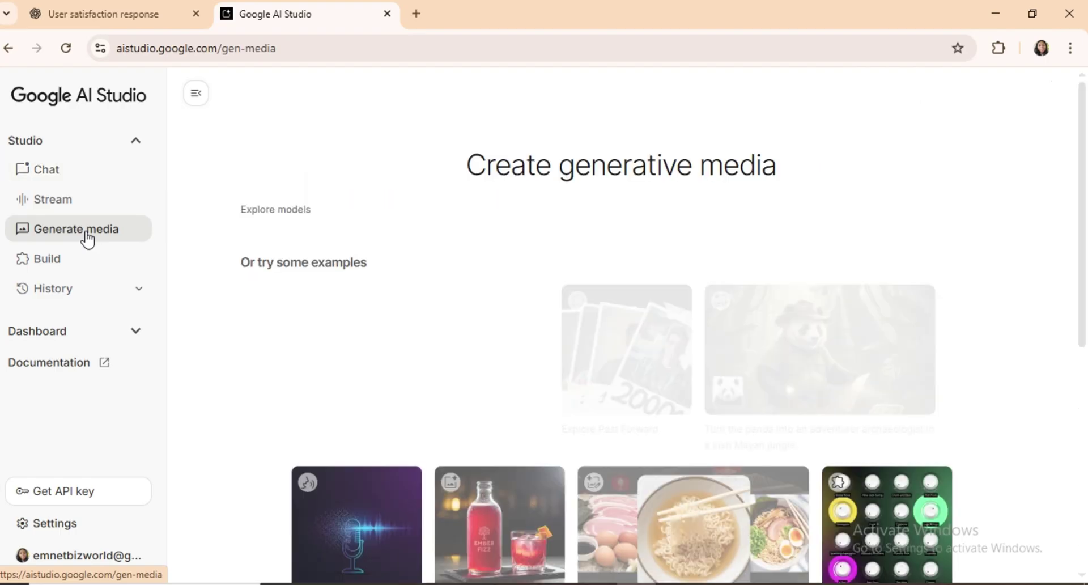
{"action": "left_click", "coordinate": [716, 244]}
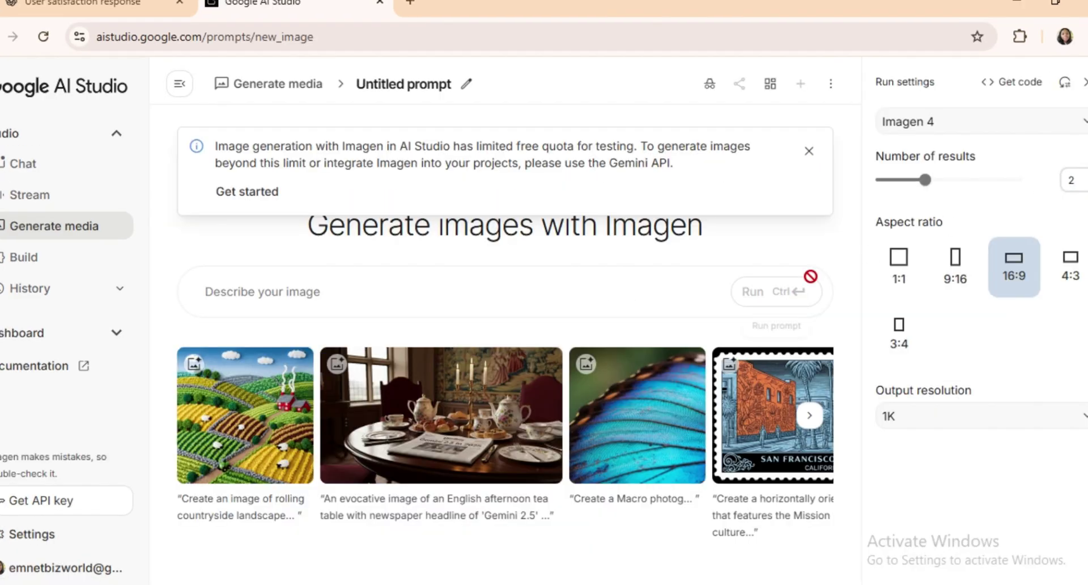
{"action": "left_click", "coordinate": [686, 295]}
{"action": "key", "text": "ctrl+v"}
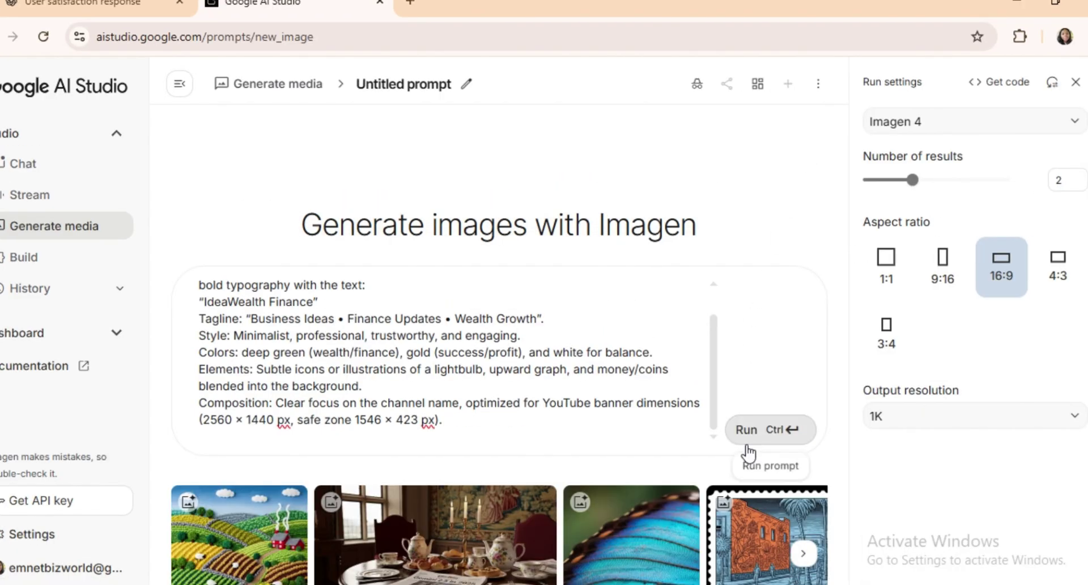
{"action": "left_click", "coordinate": [746, 430]}
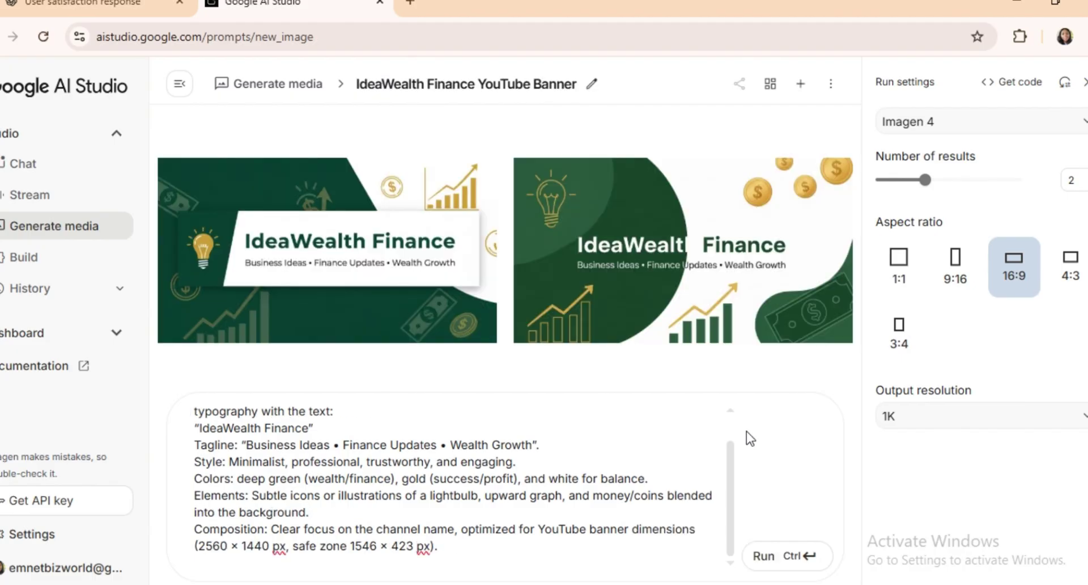
- Save two banner images as PNGs to Downloads, regenerating a fresh set in between
{"action": "left_click", "coordinate": [771, 318]}
{"action": "left_click", "coordinate": [398, 359]}
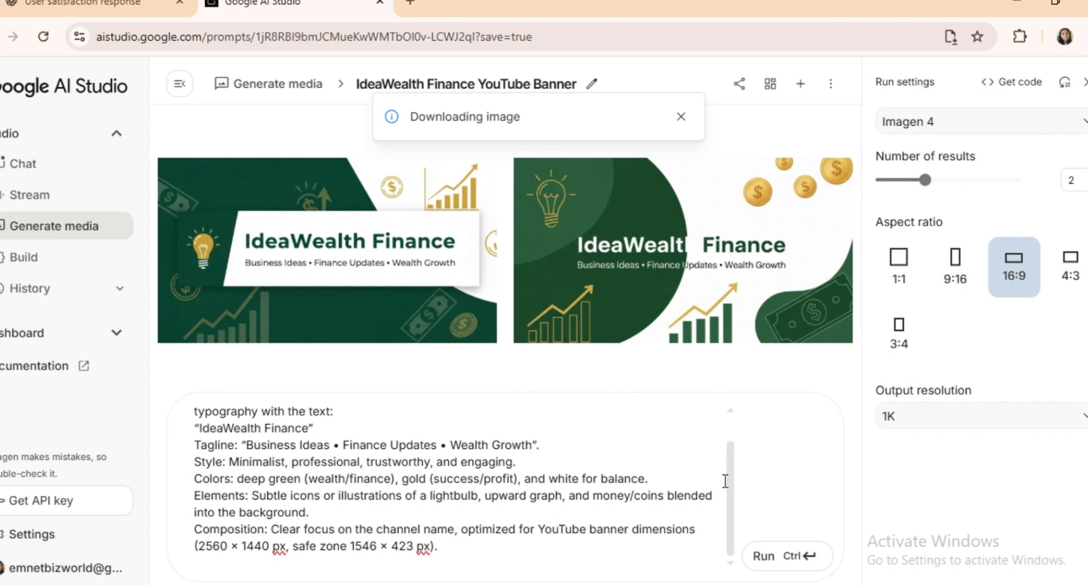
{"action": "left_click", "coordinate": [763, 553]}
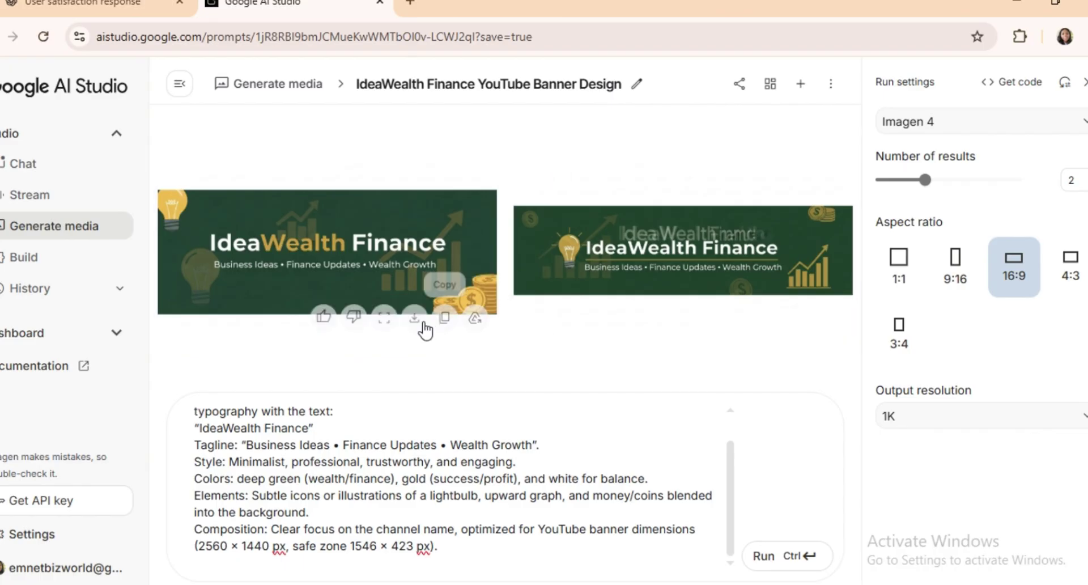
{"action": "left_click", "coordinate": [416, 319]}
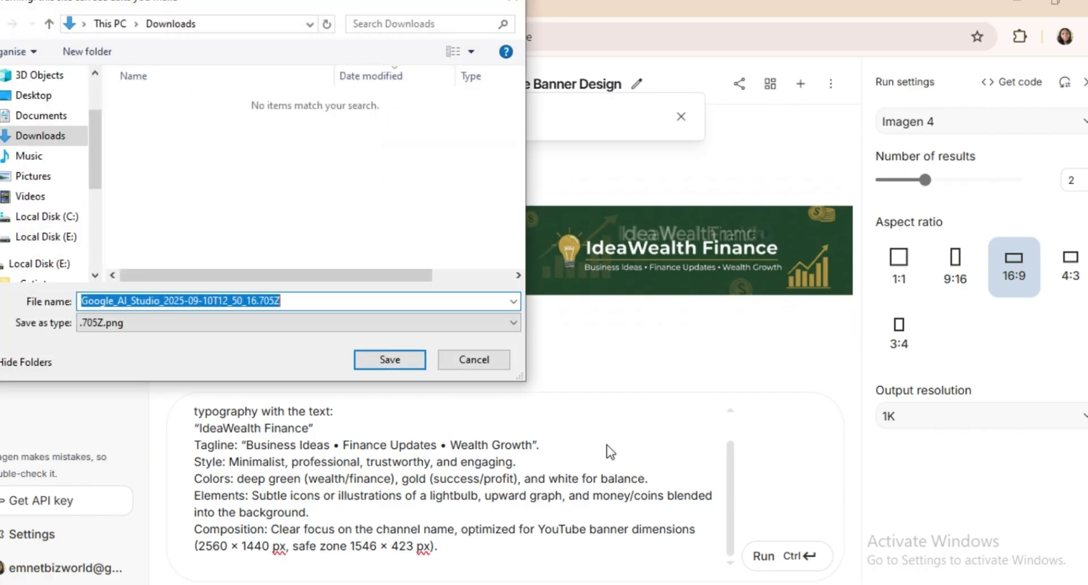
{"action": "left_click", "coordinate": [393, 366]}
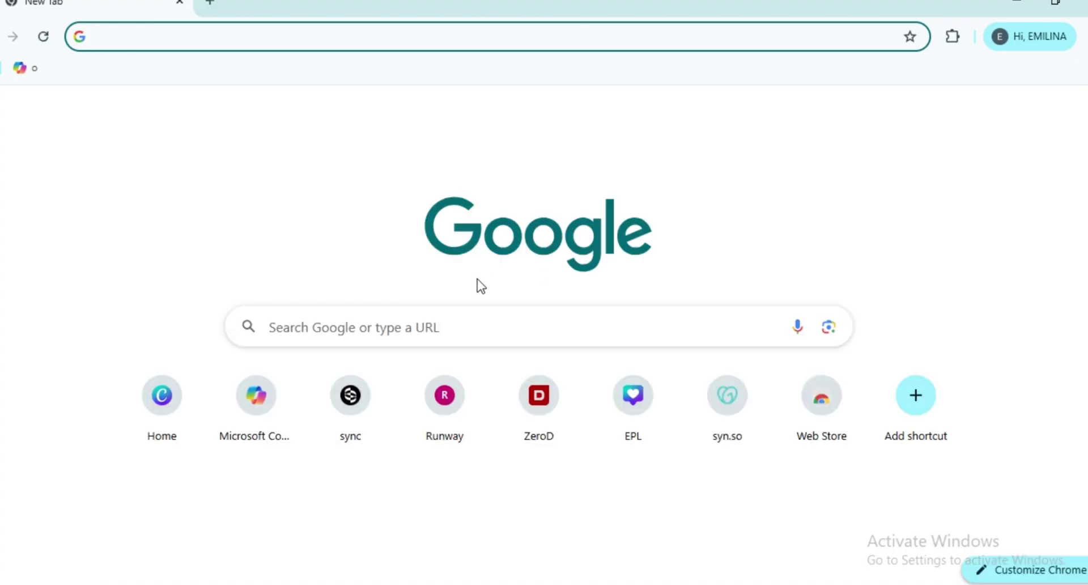
- Start a new Canva YouTube Banner design and select its middle photo band
{"action": "left_click", "coordinate": [154, 399]}
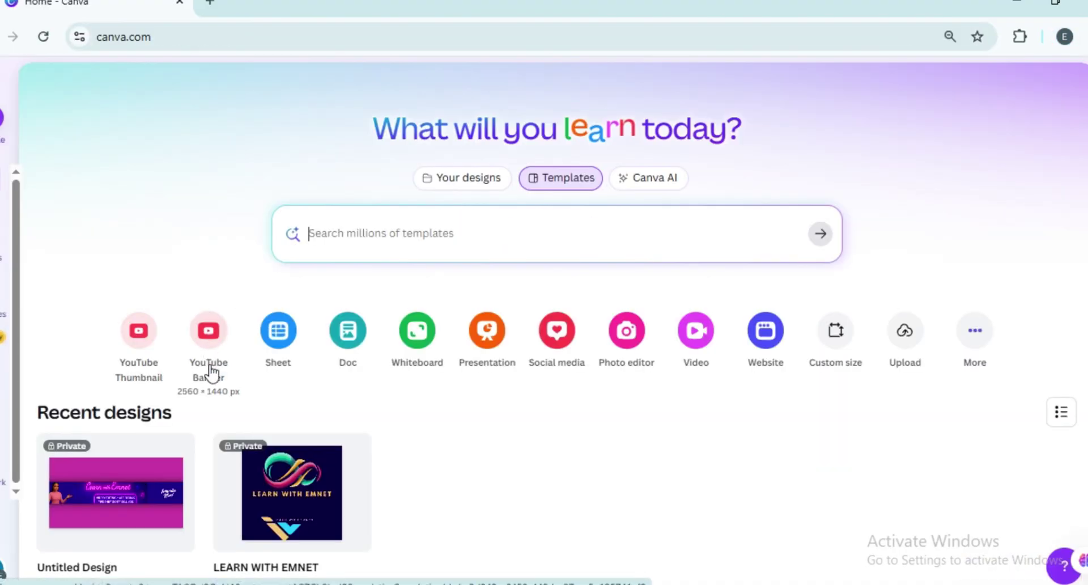
{"action": "left_click", "coordinate": [211, 362]}
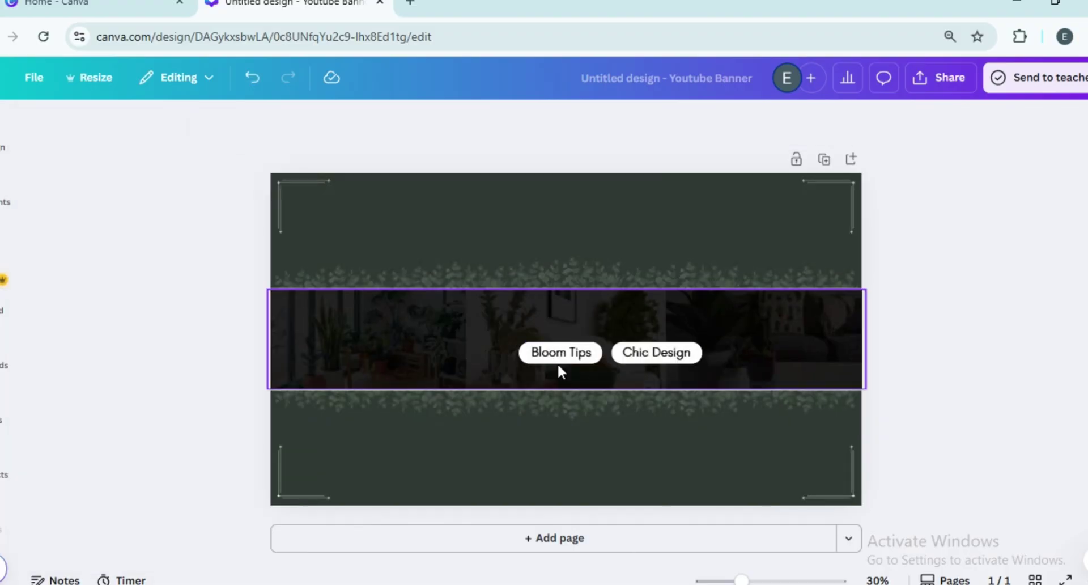
{"action": "left_click", "coordinate": [559, 366]}
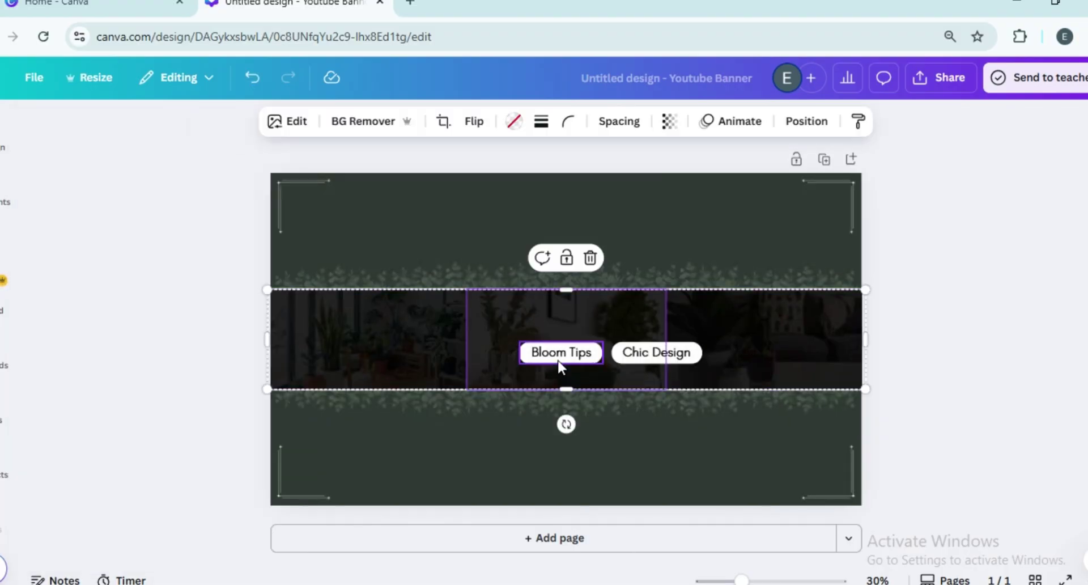
{"action": "left_click", "coordinate": [563, 357]}
{"action": "key", "text": "ctrl+v"}
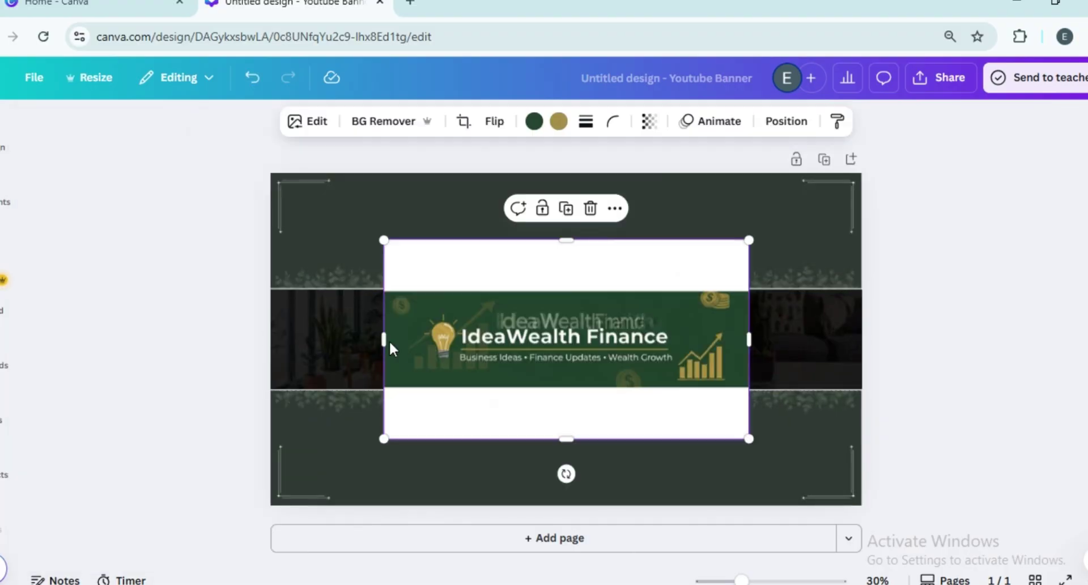
{"action": "left_click_drag", "start_coordinate": [380, 339], "coordinate": [268, 340]}
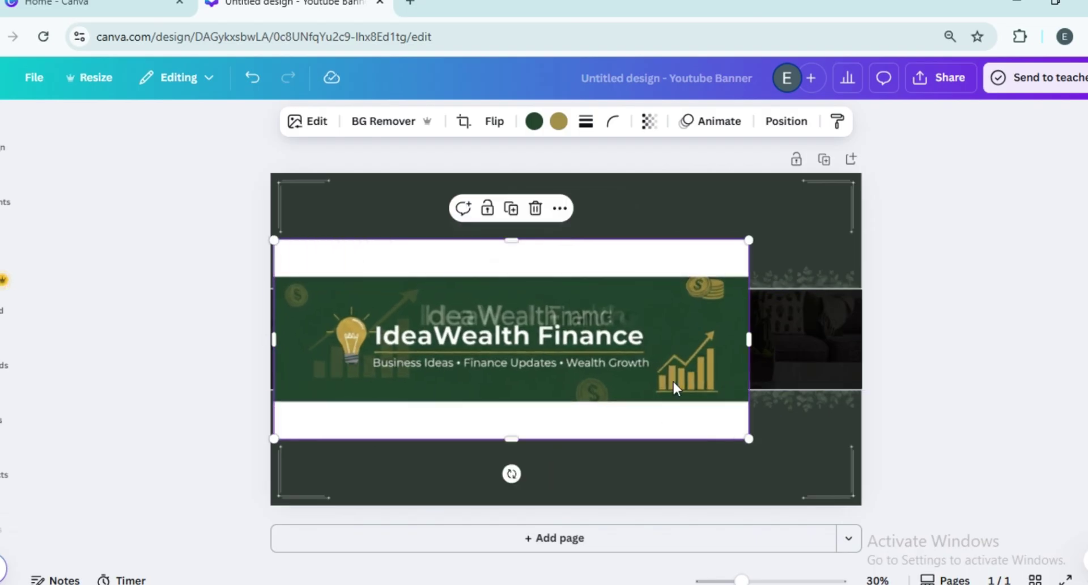
{"action": "left_click_drag", "start_coordinate": [748, 344], "coordinate": [862, 340]}
{"action": "left_click_drag", "start_coordinate": [568, 238], "coordinate": [575, 292]}
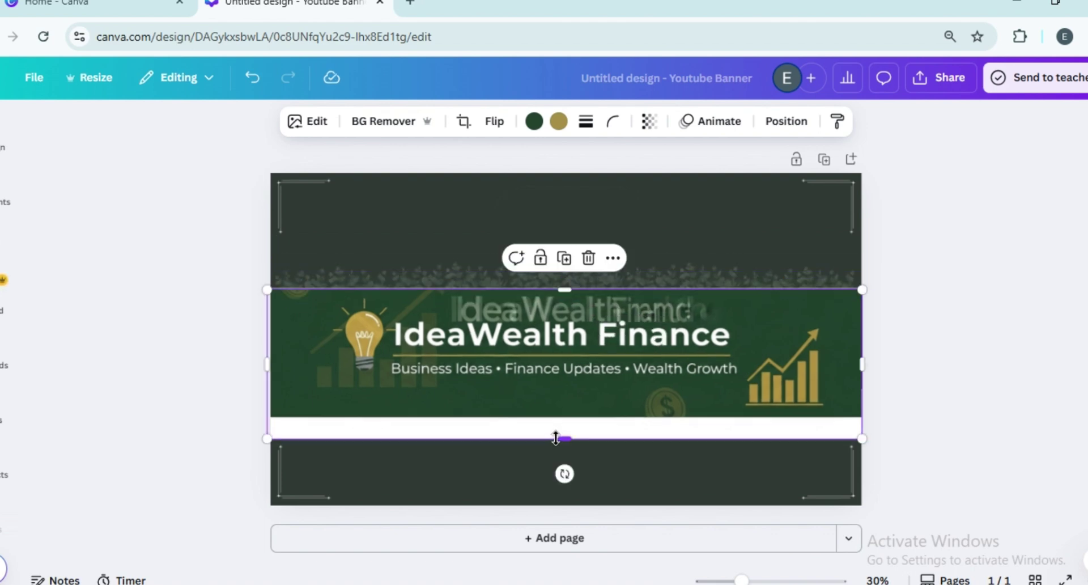
{"action": "left_click_drag", "start_coordinate": [562, 439], "coordinate": [566, 394]}
{"action": "left_click", "coordinate": [971, 314]}
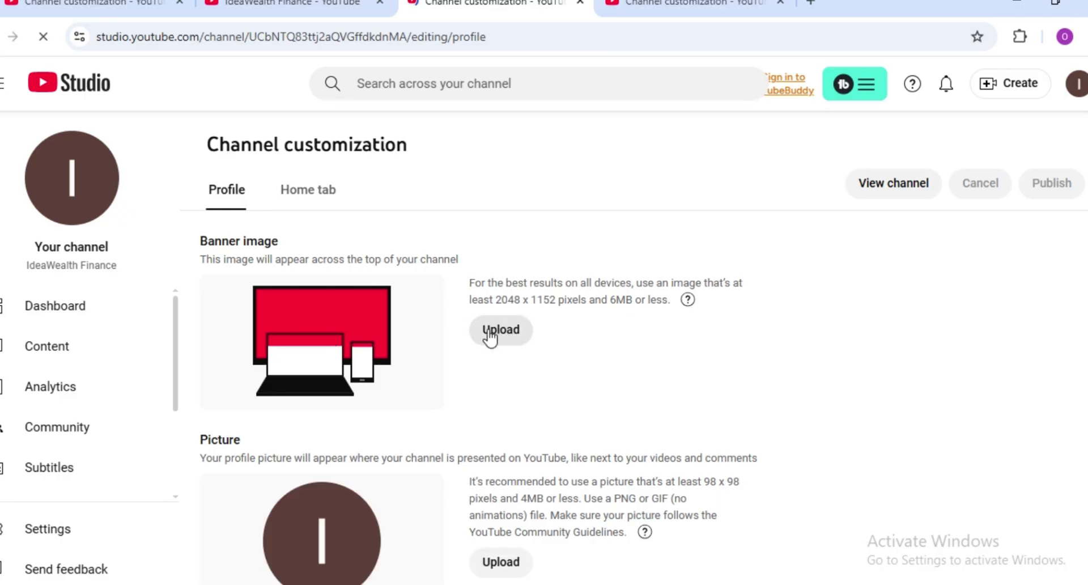
- Upload 'finance banner' from Downloads as the channel banner image
{"action": "left_click", "coordinate": [490, 335]}
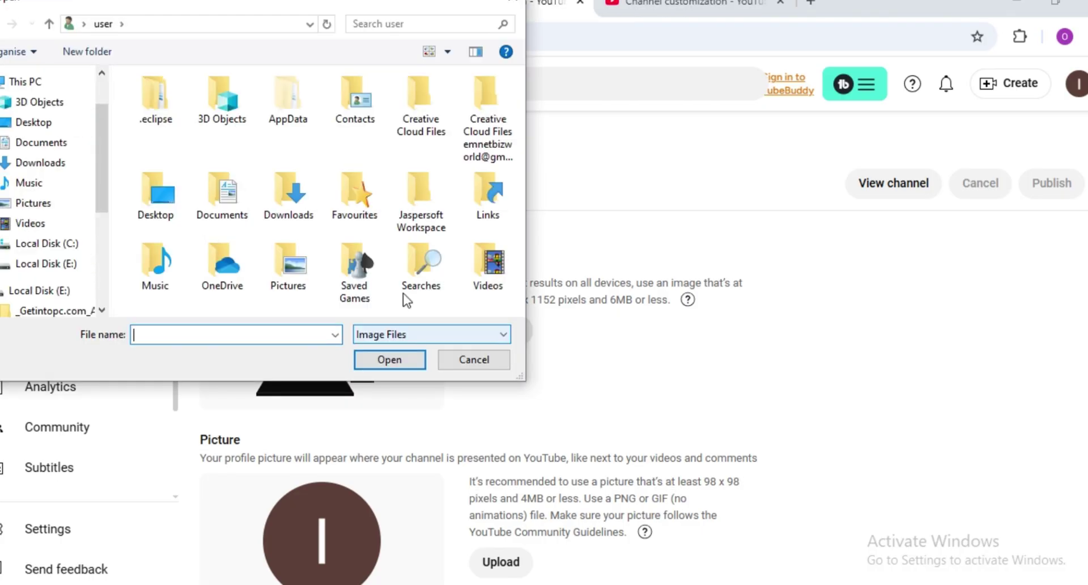
{"action": "left_click", "coordinate": [31, 164]}
{"action": "left_click", "coordinate": [177, 124]}
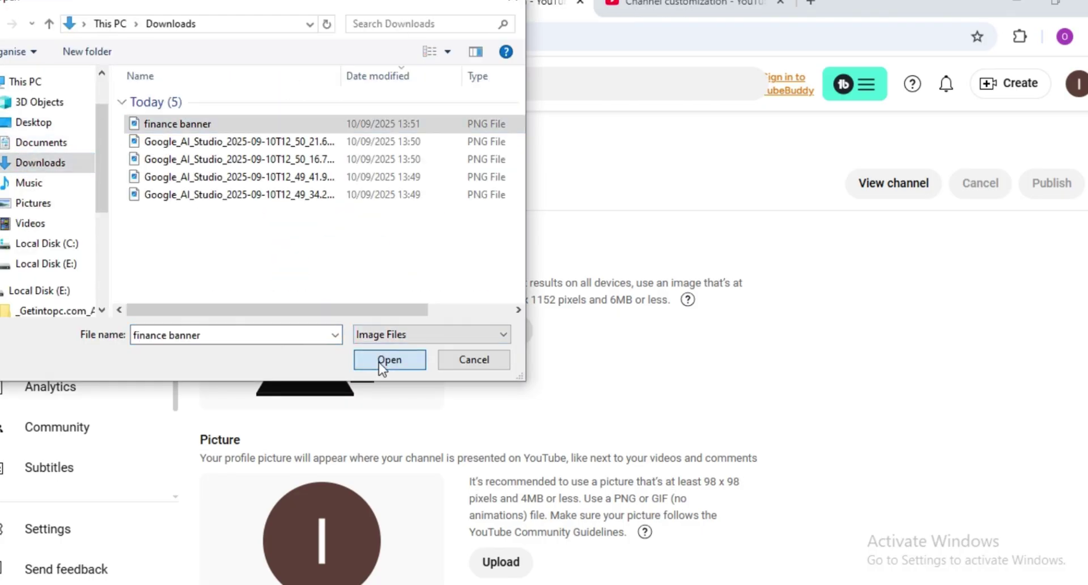
{"action": "left_click", "coordinate": [381, 360]}
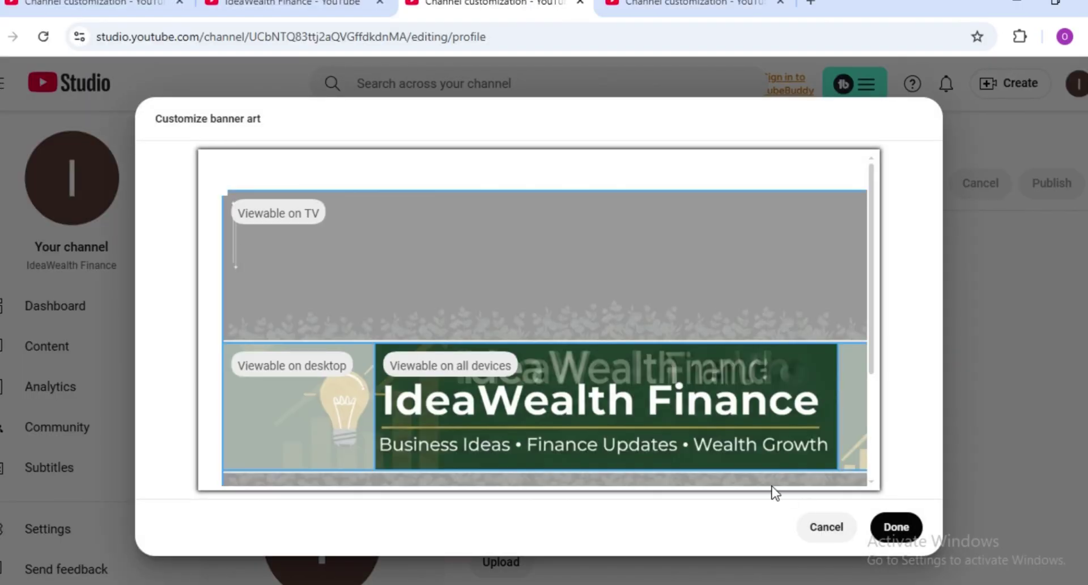
{"action": "left_click", "coordinate": [908, 533]}
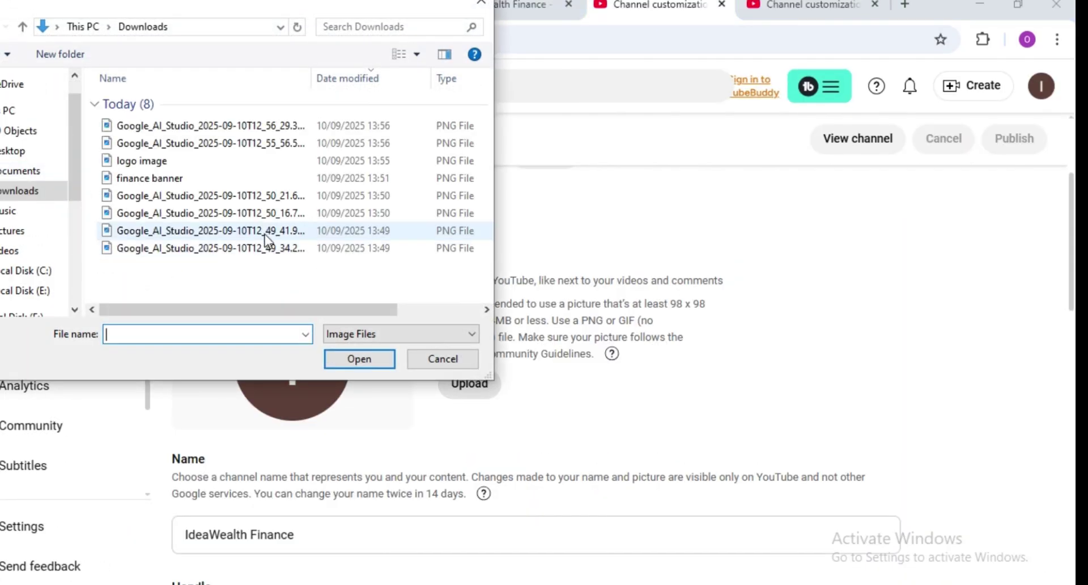
- Set 'logo image' as the profile picture, publish, and open the channel page
{"action": "left_click", "coordinate": [153, 160]}
{"action": "left_click", "coordinate": [353, 360]}
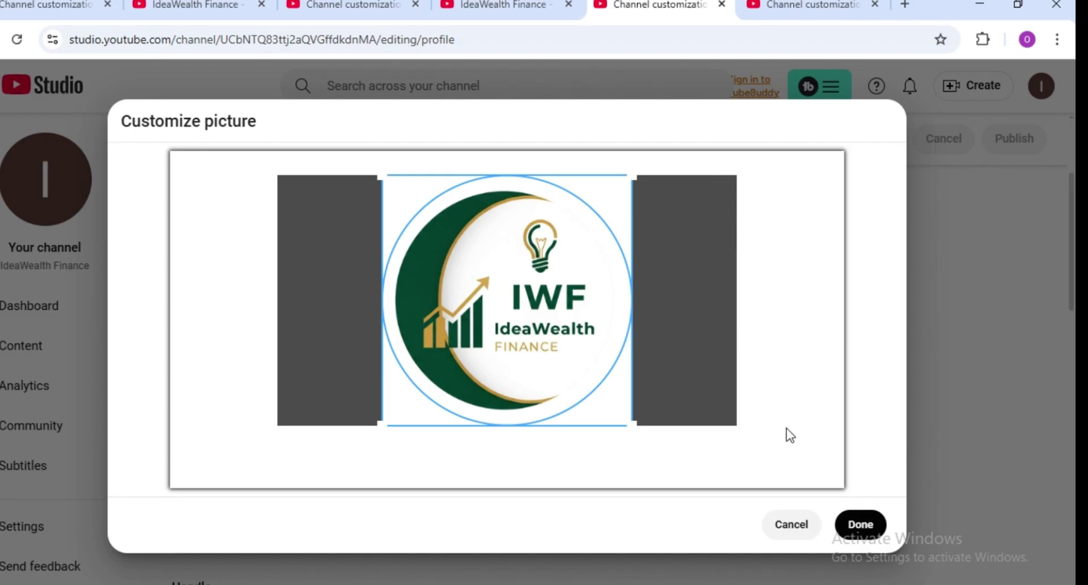
{"action": "left_click", "coordinate": [857, 523]}
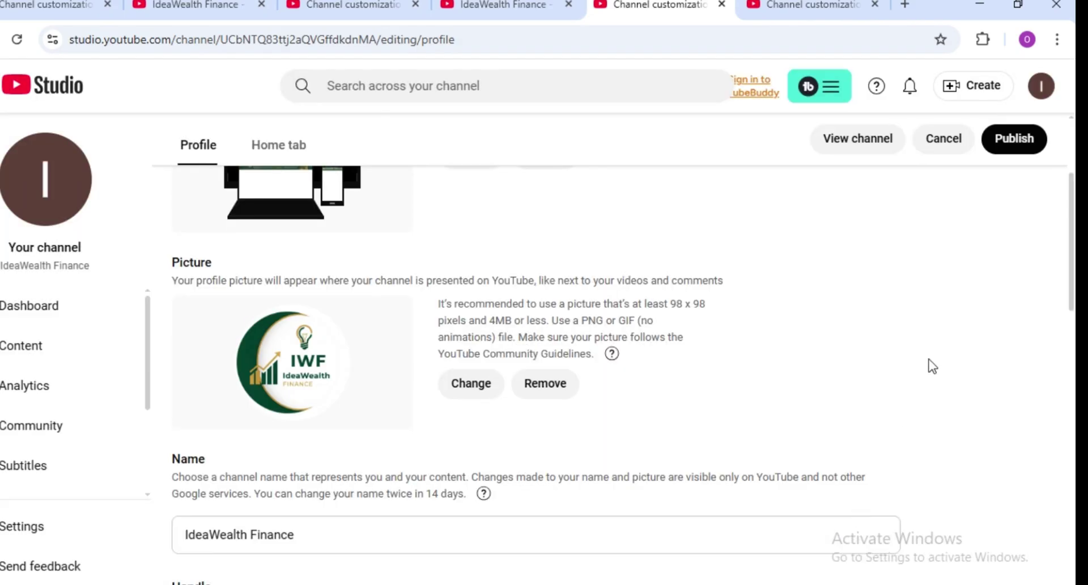
{"action": "scroll", "coordinate": [1018, 291], "scroll_direction": "up", "scroll_amount": 3}
{"action": "left_click", "coordinate": [1015, 185]}
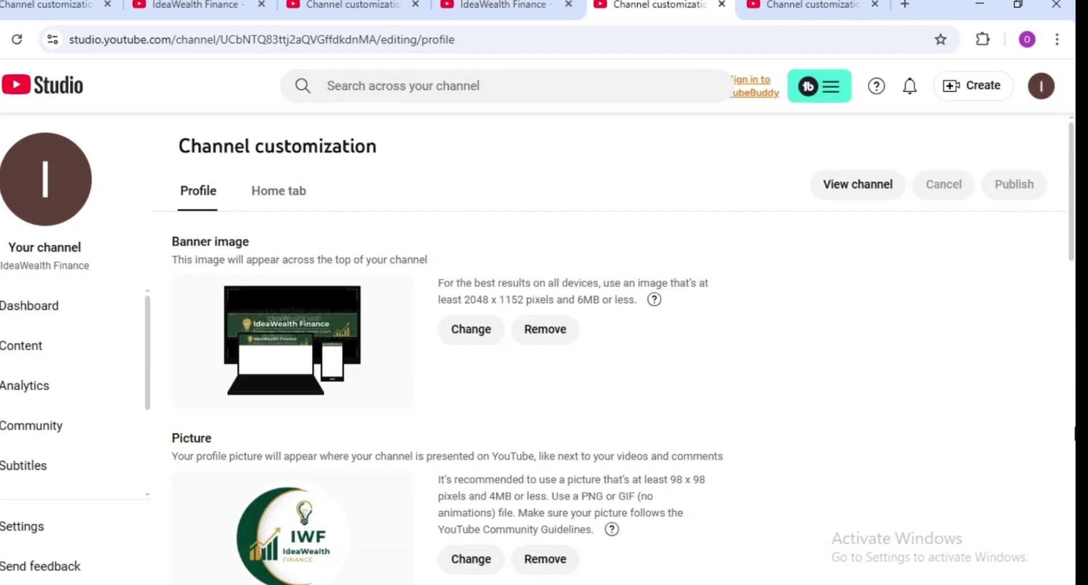
{"action": "left_click", "coordinate": [837, 187]}
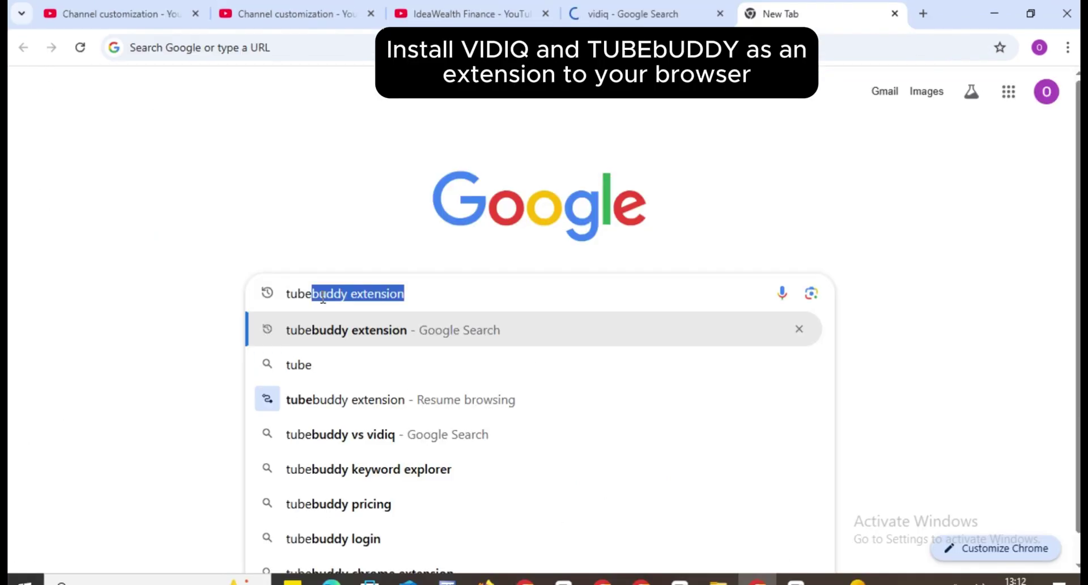
- Find TubeBuddy via 'tubebuddy extension', sign in with Google, and add its extension to Chrome
{"action": "key", "text": "Return"}
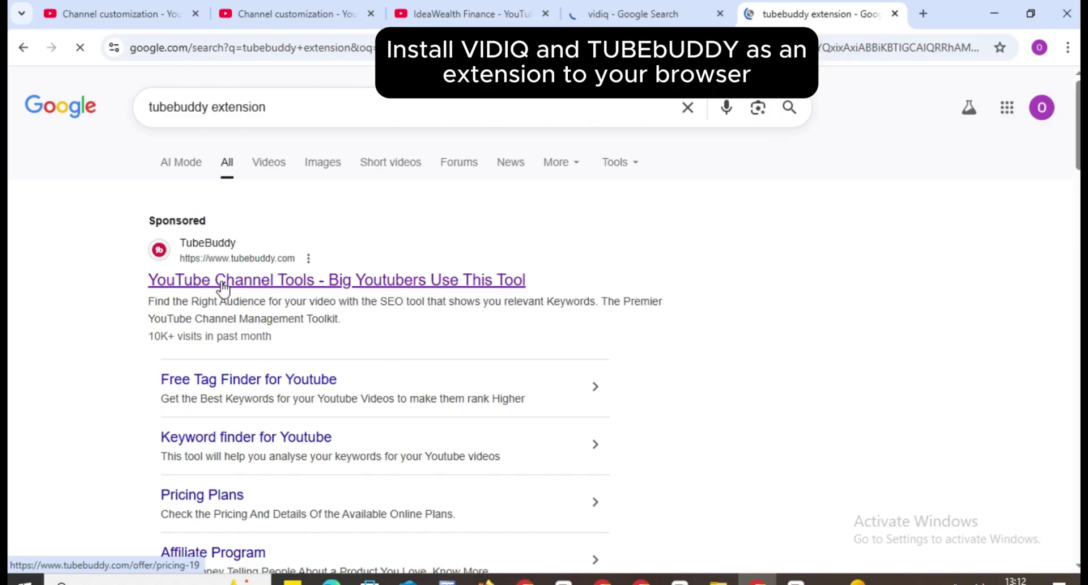
{"action": "left_click", "coordinate": [223, 288]}
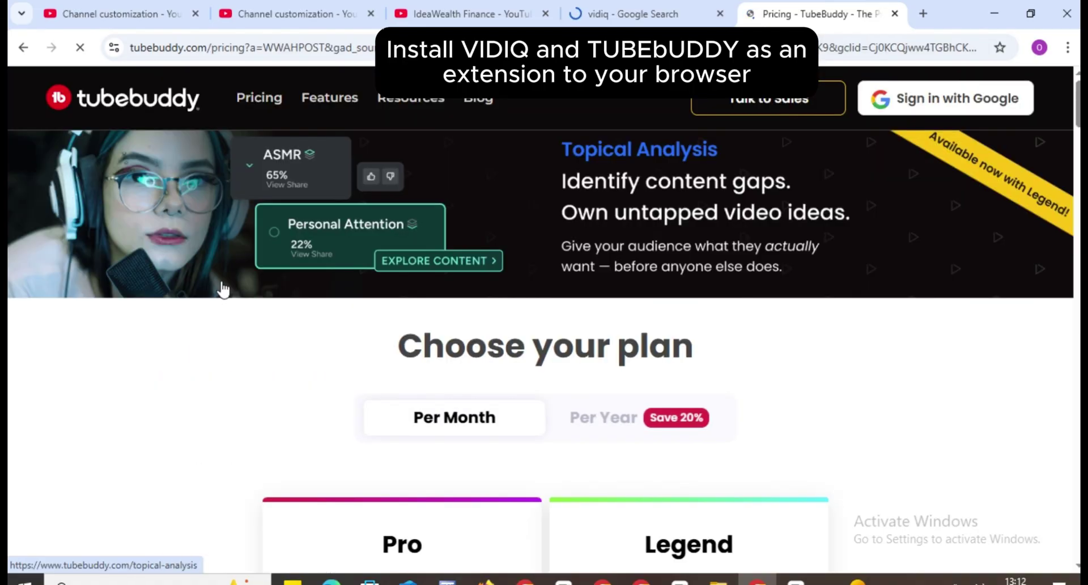
{"action": "left_click", "coordinate": [903, 99]}
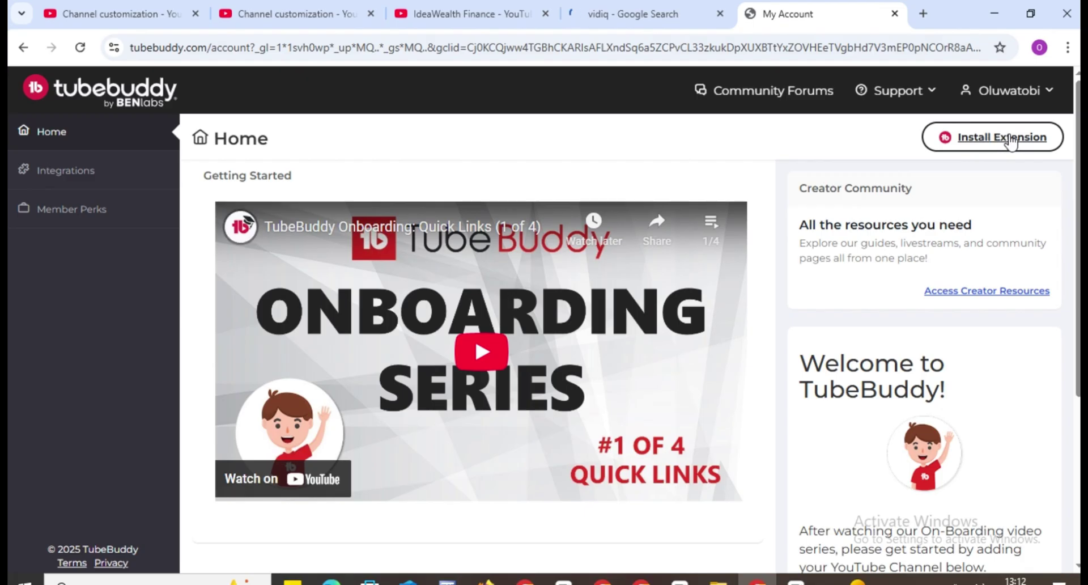
{"action": "left_click", "coordinate": [1002, 139]}
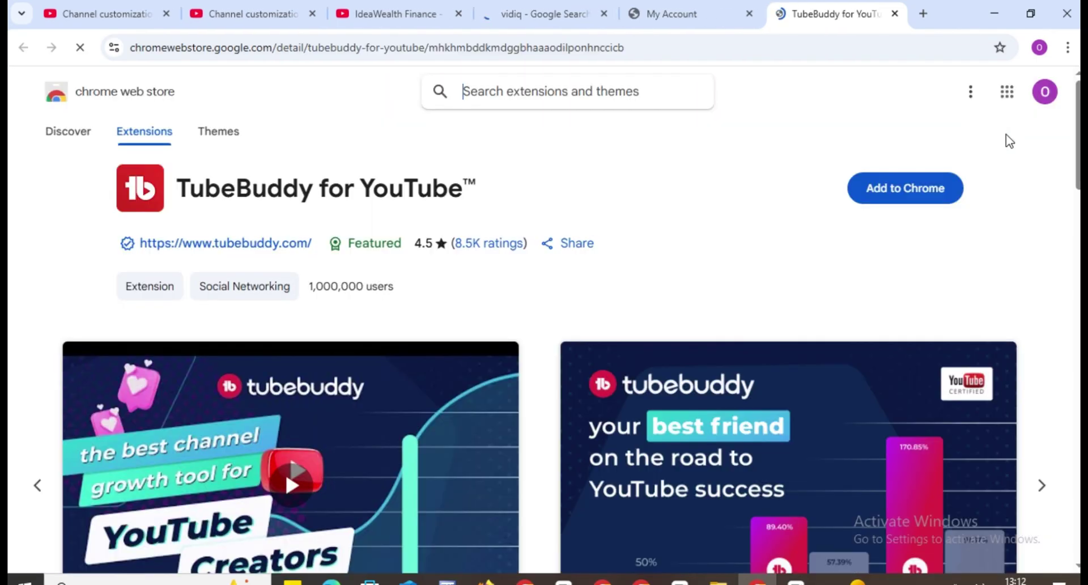
{"action": "left_click", "coordinate": [905, 189]}
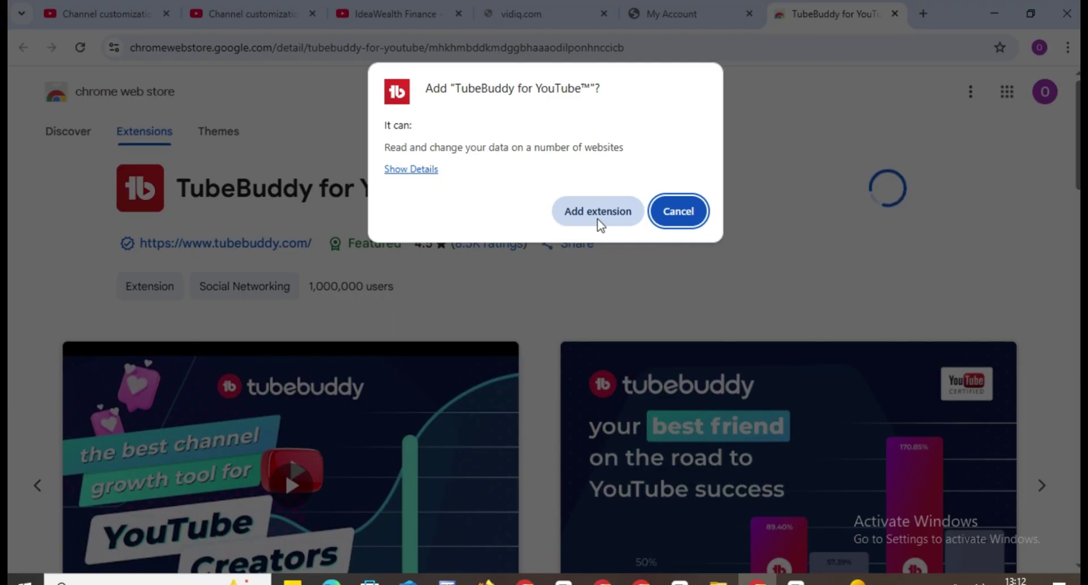
{"action": "left_click", "coordinate": [598, 212]}
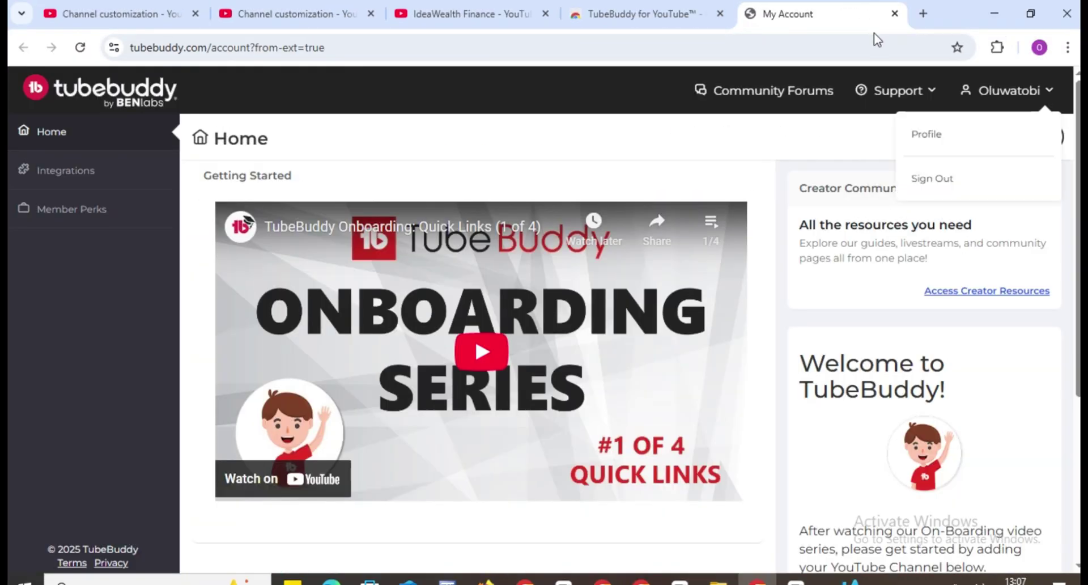
- Check TubeBuddy in Chrome's Extensions menu, then go to the Google 'vidiq' search results
{"action": "left_click", "coordinate": [998, 49]}
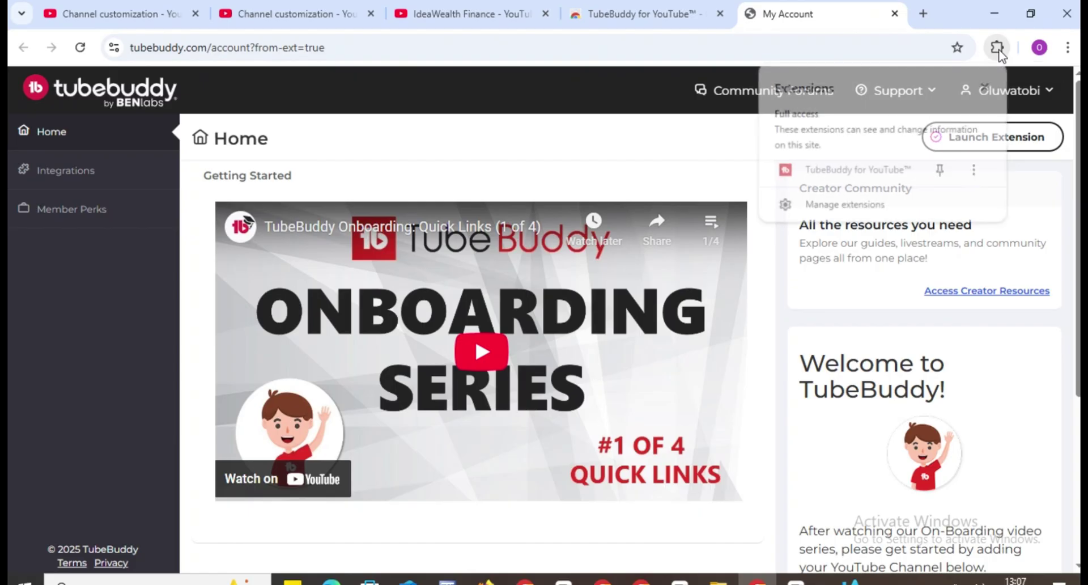
{"action": "left_click", "coordinate": [976, 171]}
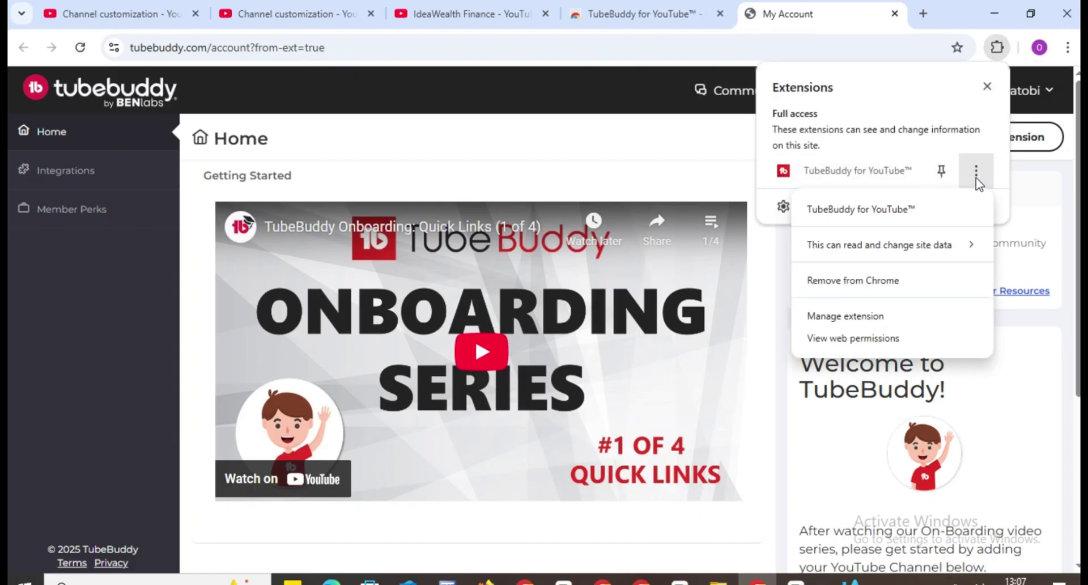
{"action": "left_click", "coordinate": [987, 87]}
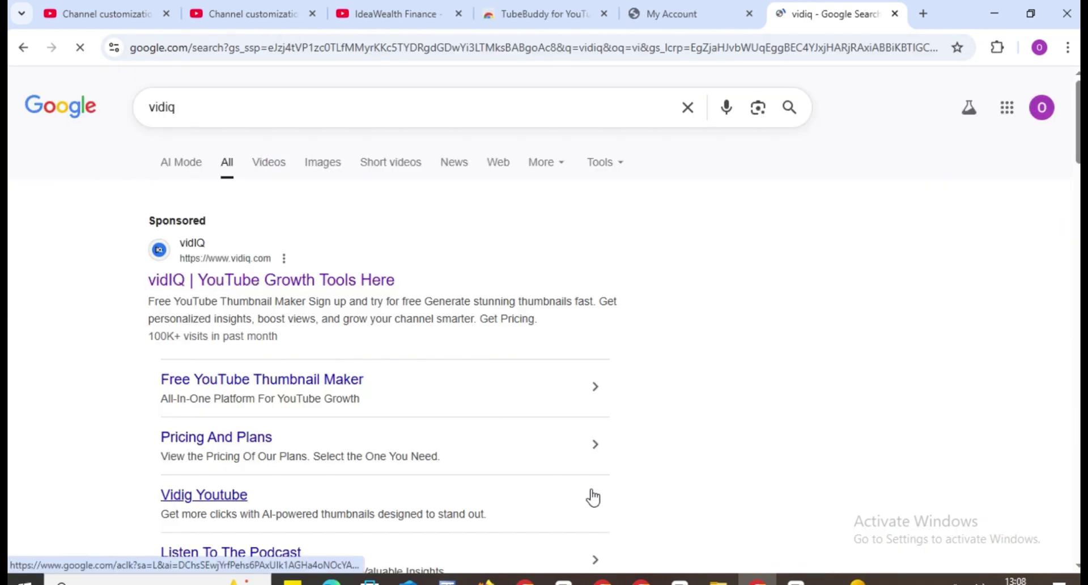
{"action": "right_click", "coordinate": [823, 580]}
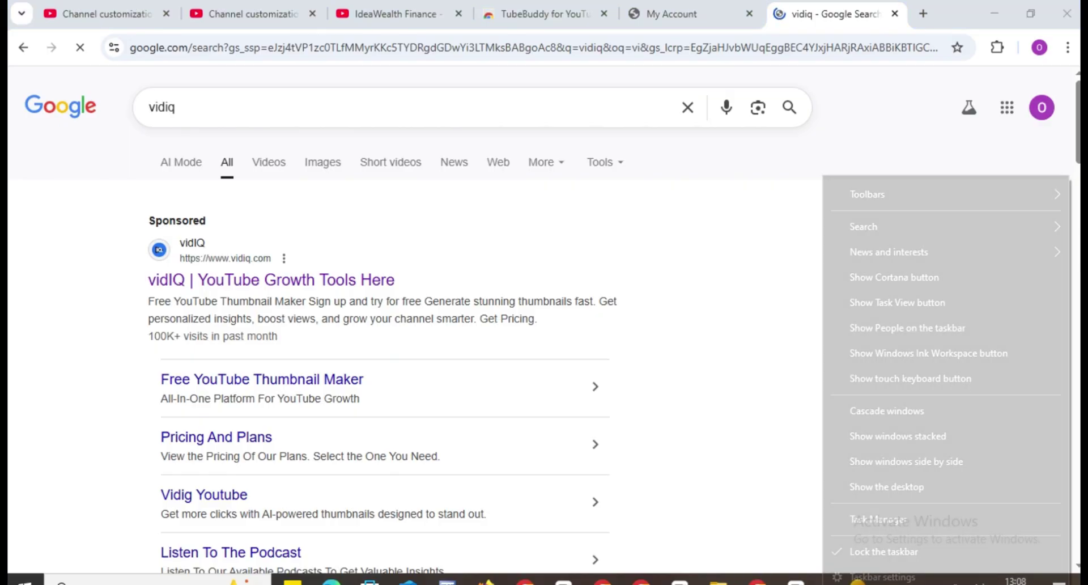